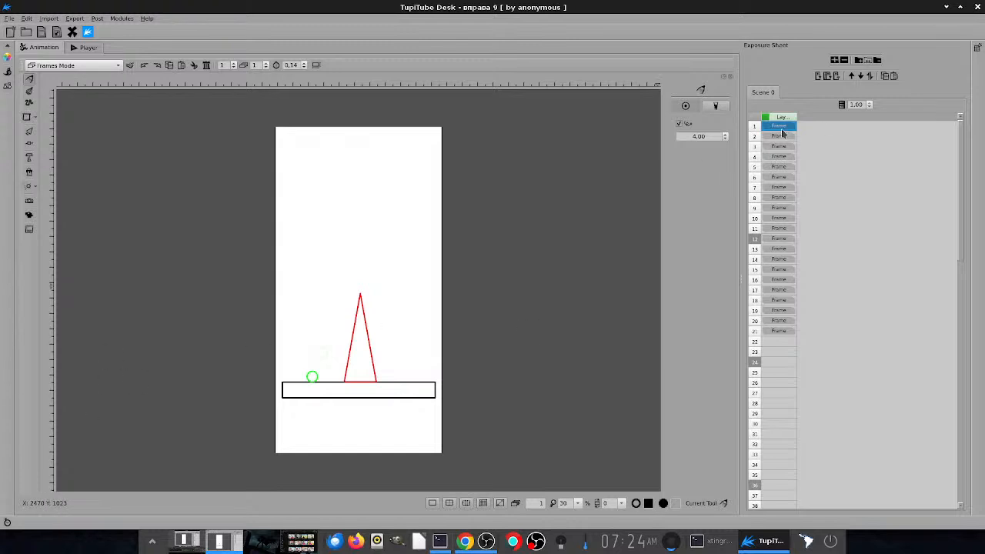
- Step through the exposure sheet from frame 1 to frame 8 to examine the green ball's path over the triangle
key("Down")
key("Down")
key("Down")
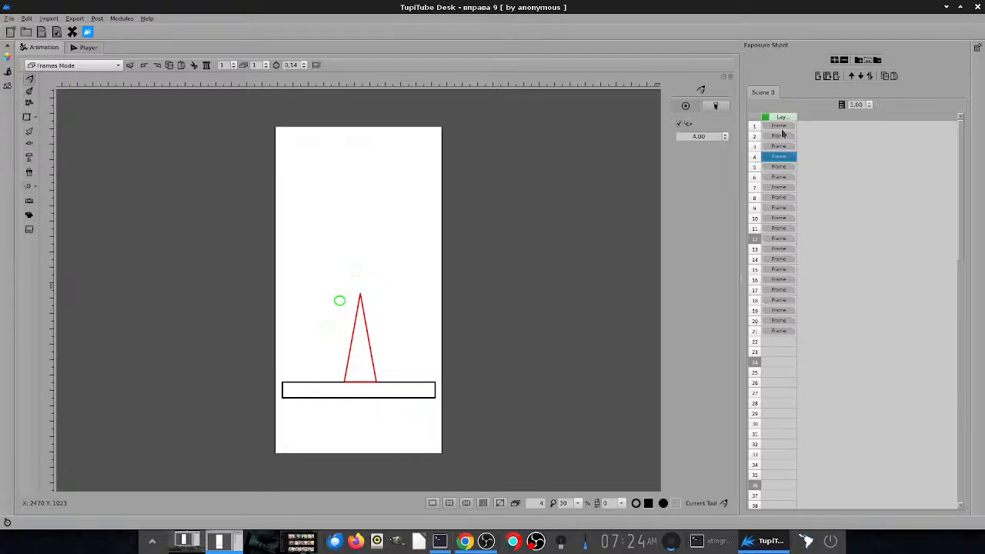
key("Down")
key("Down")
key("Down")
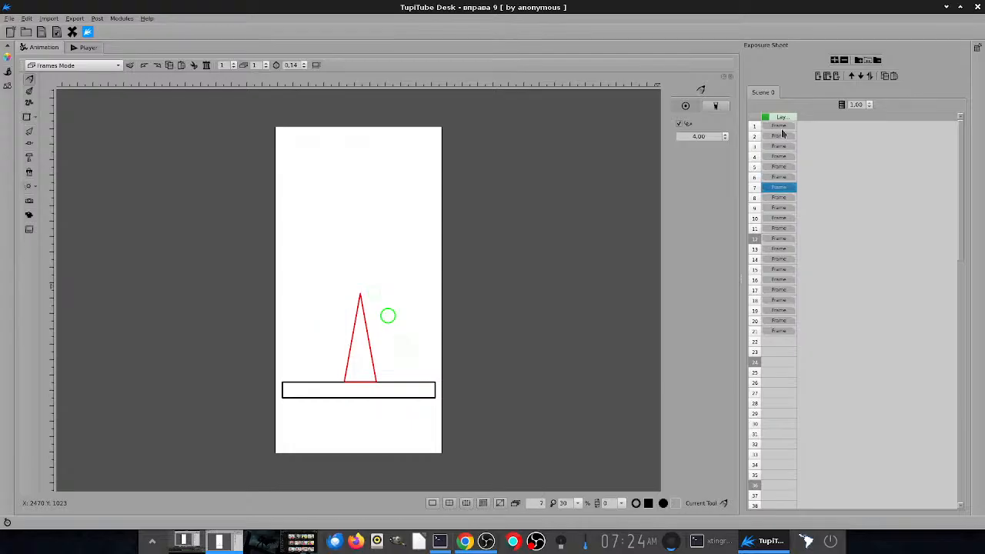
key("Down")
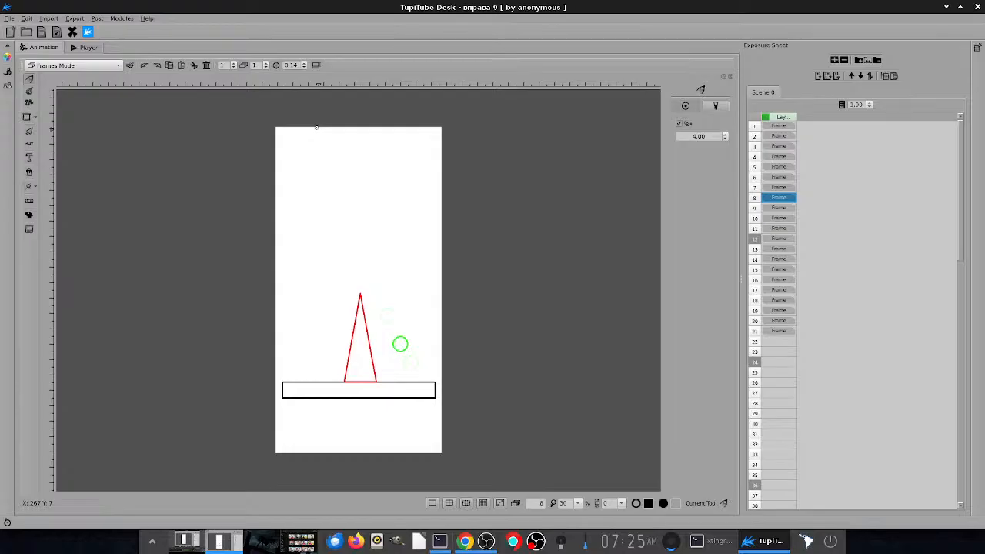
- Return to frame 1 and review the ball's movement frame by frame through frame 14
left_click(788, 129)
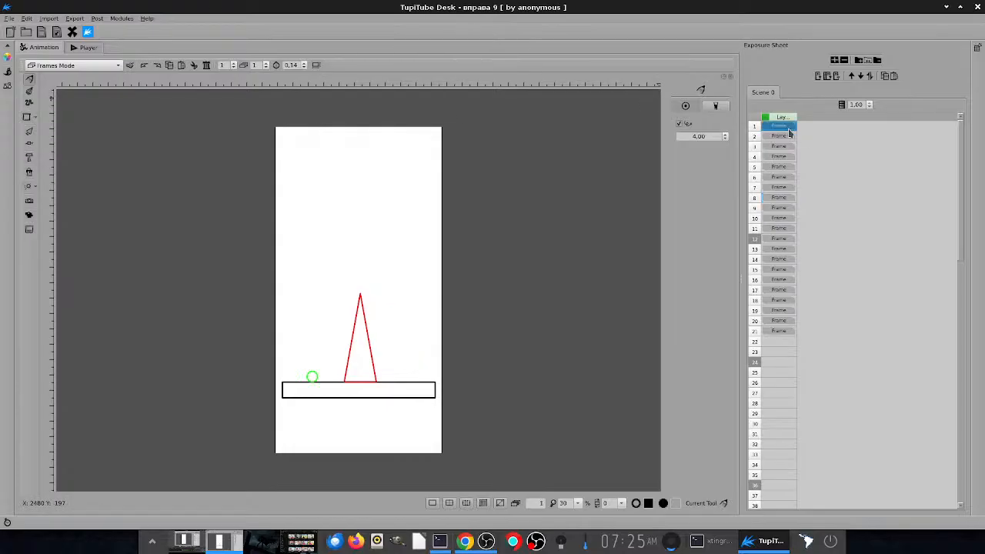
key("Down")
key("Down")
key("Down")
key("Down")
key("Down")
key("Down")
key("Down")
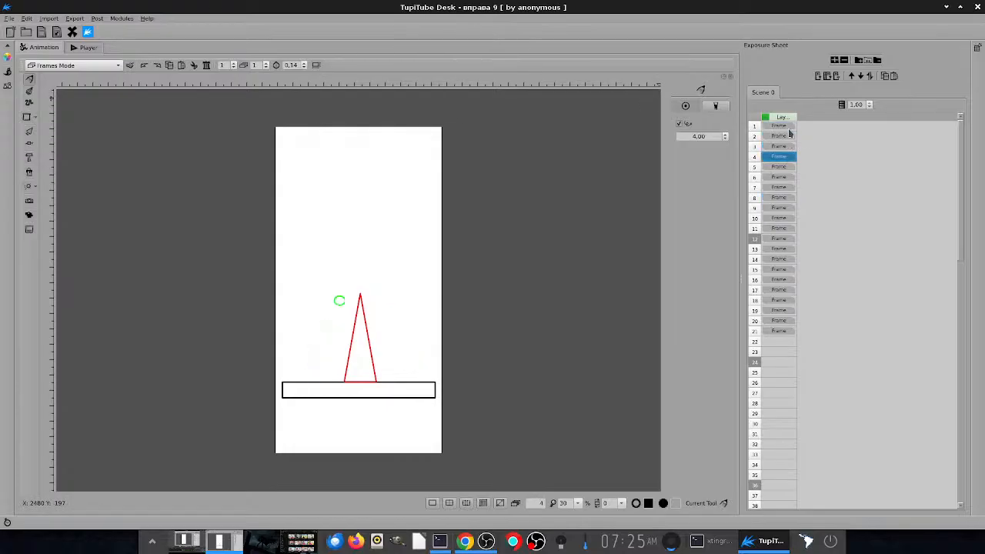
key("Down")
key("Down")
key("Down")
key("Down")
key("Down")
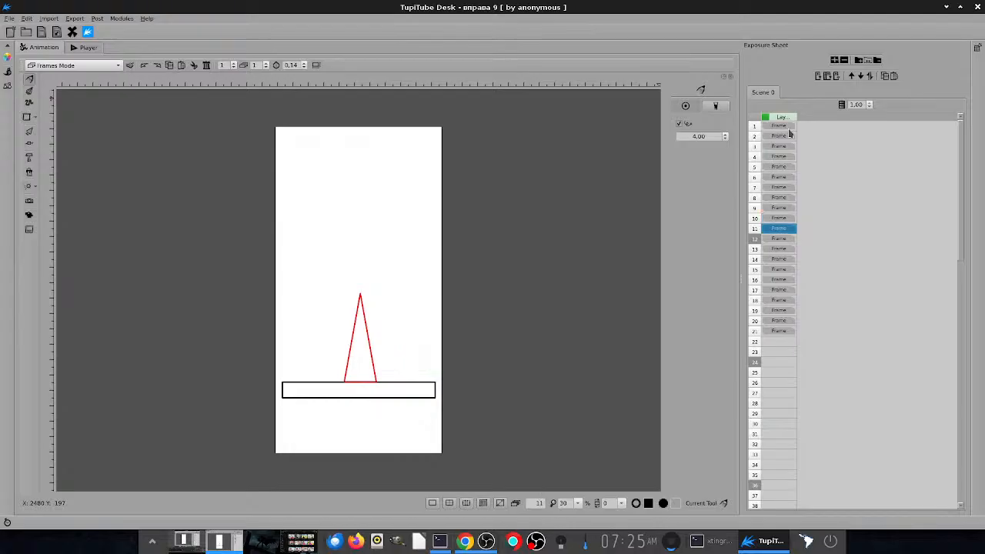
key("Down")
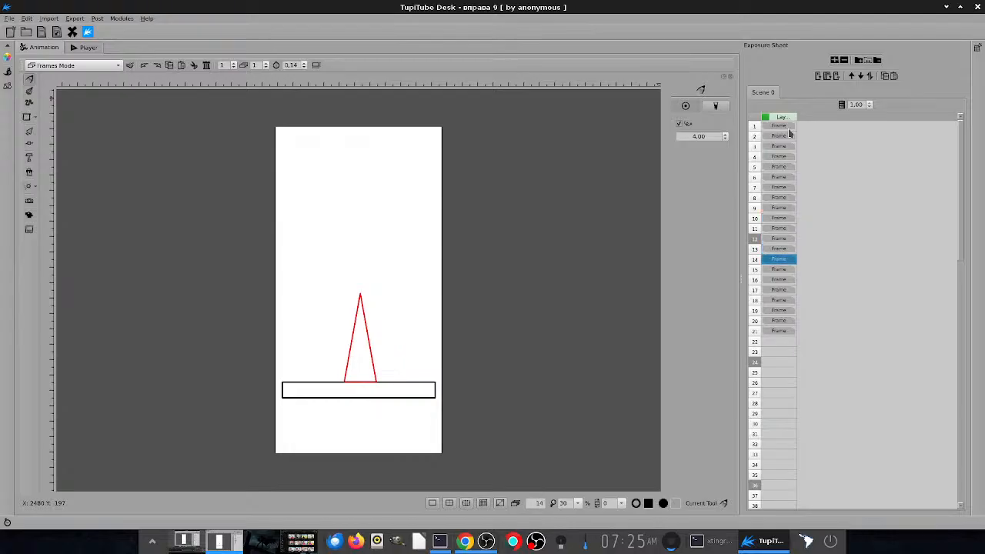
- Go back and forth through the frames to compare the ball's positions and spacing around the triangle, ending on frame 1
key("Up")
key("Up")
key("Up")
key("Up")
key("Up")
key("Up")
key("Up")
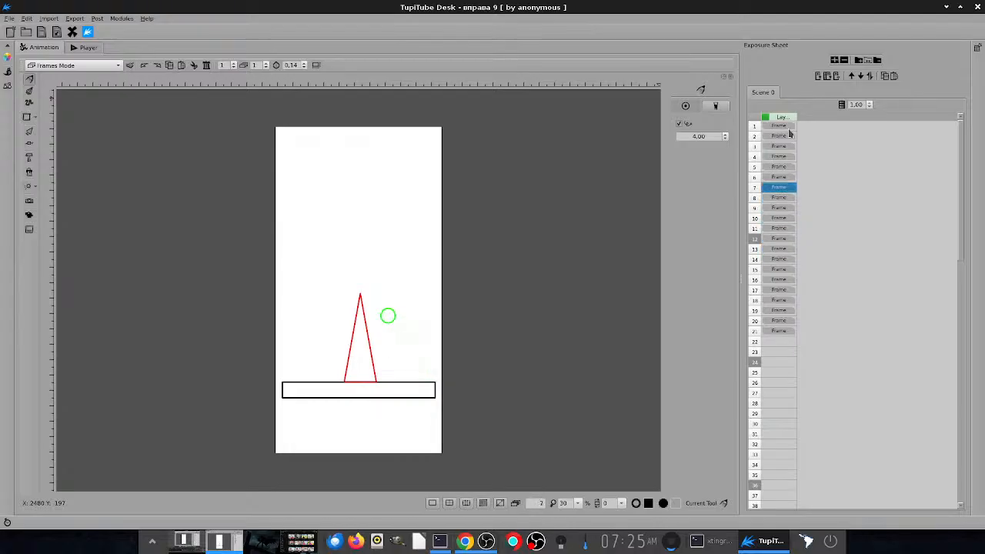
key("Up")
key("Up")
key("Up")
key("Up")
key("Up")
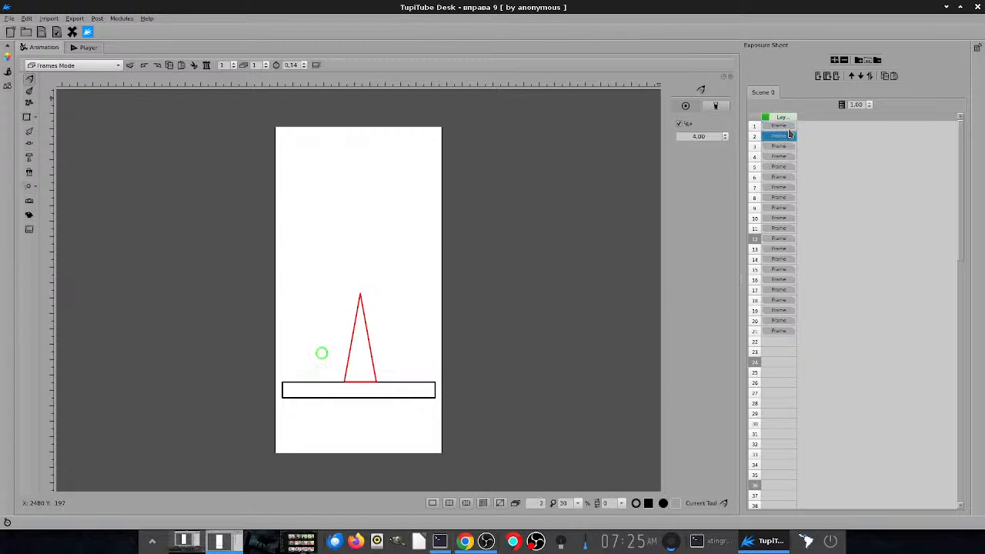
key("Down")
key("Down")
key("Down")
key("Down")
key("Down")
key("Down")
key("Down")
key("Down")
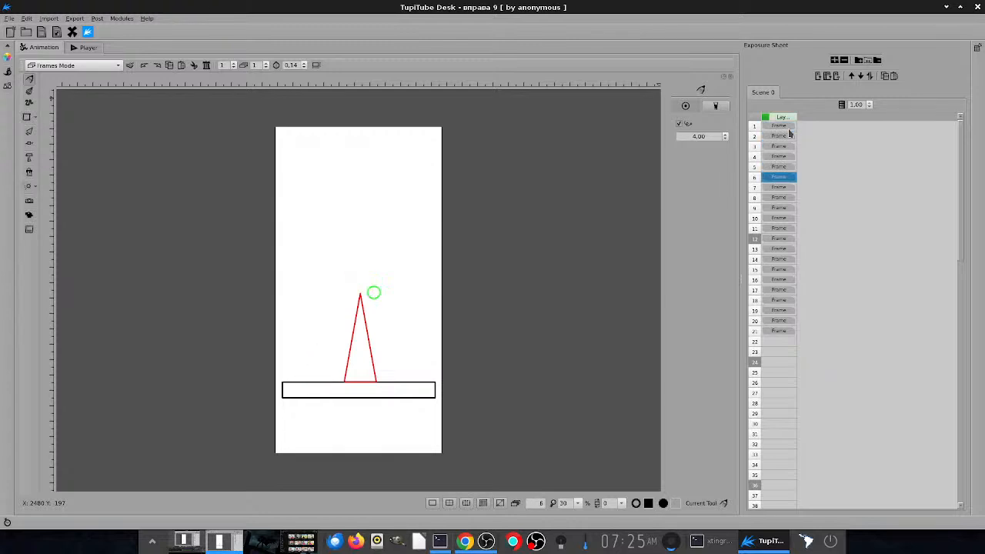
key("Up")
key("Up")
key("Up")
key("Up")
key("Up")
key("Up")
key("Up")
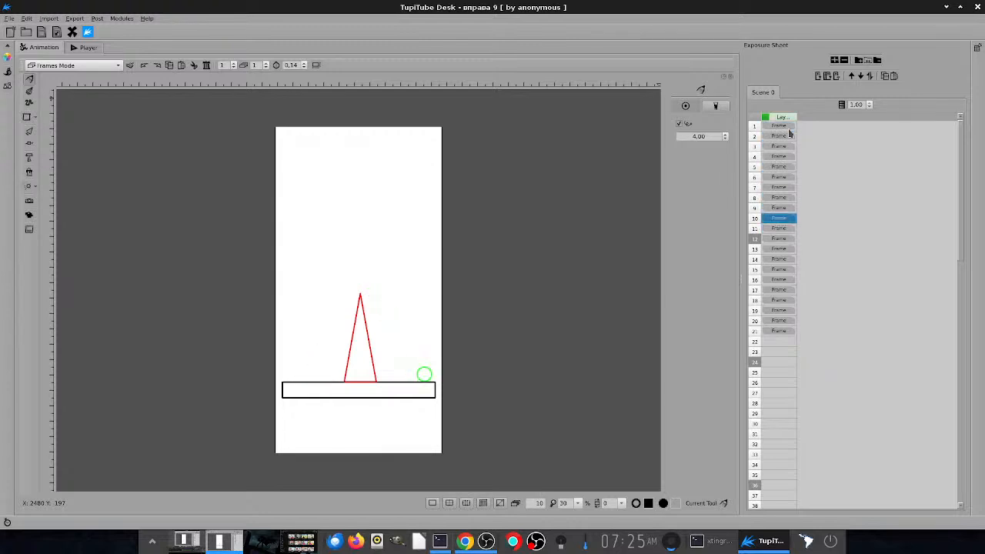
key("Up")
key("Up")
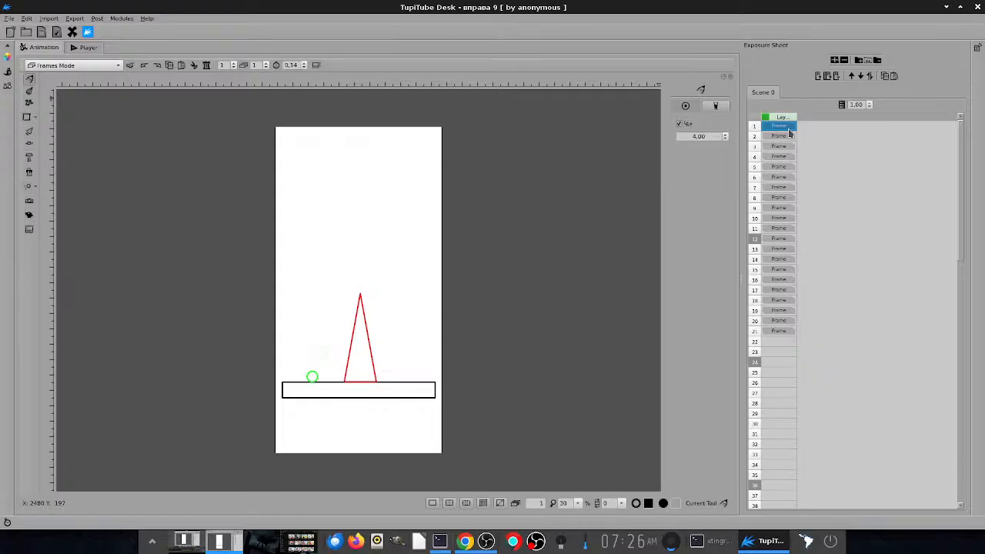
- Switch to the browser to look over the TupiTube channel's tutorial videos, and return to TupiTube Desk
key("ctrl+alt+Right")
key("ctrl+alt+Right")
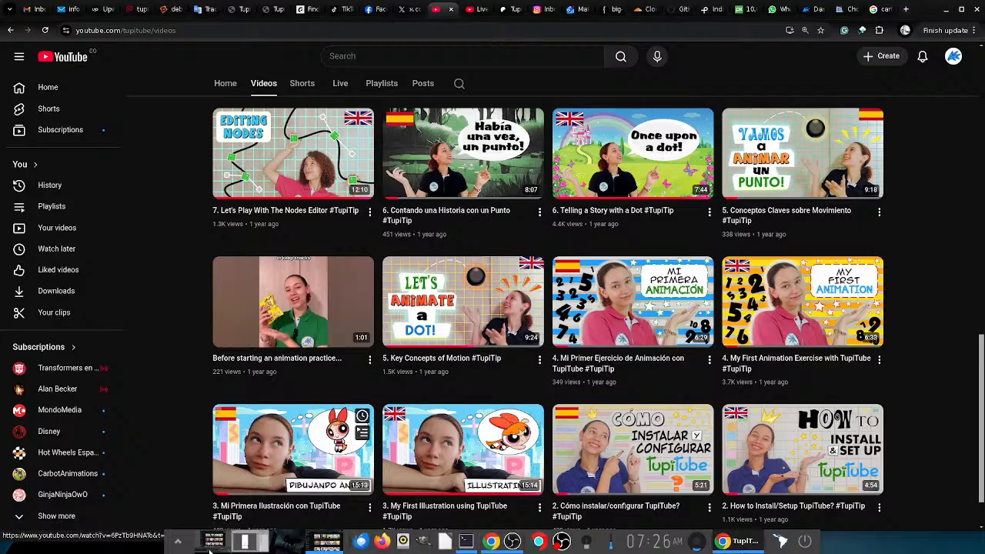
key("alt+Tab")
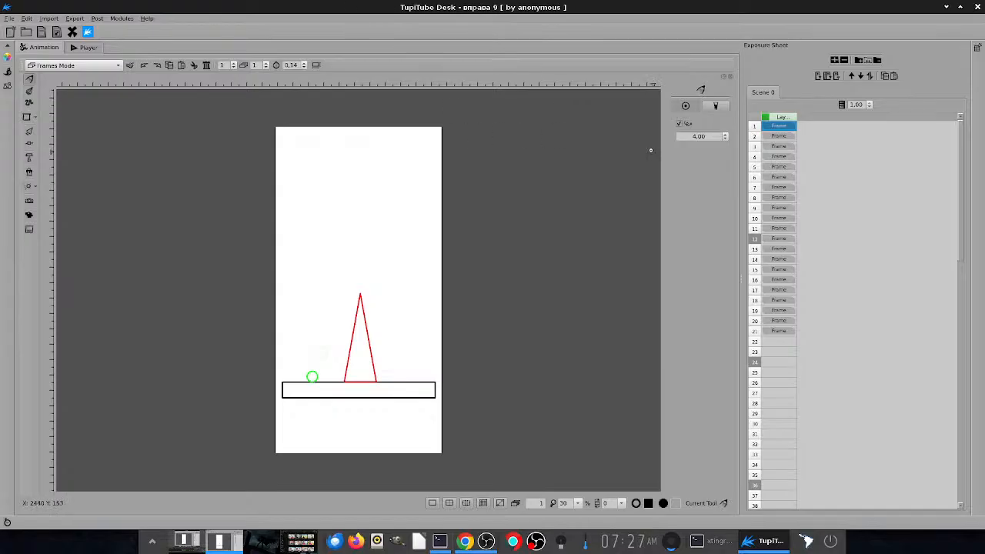
- Play the scene preview of the ball animation and return to the animation workspace
key("ctrl+Return")
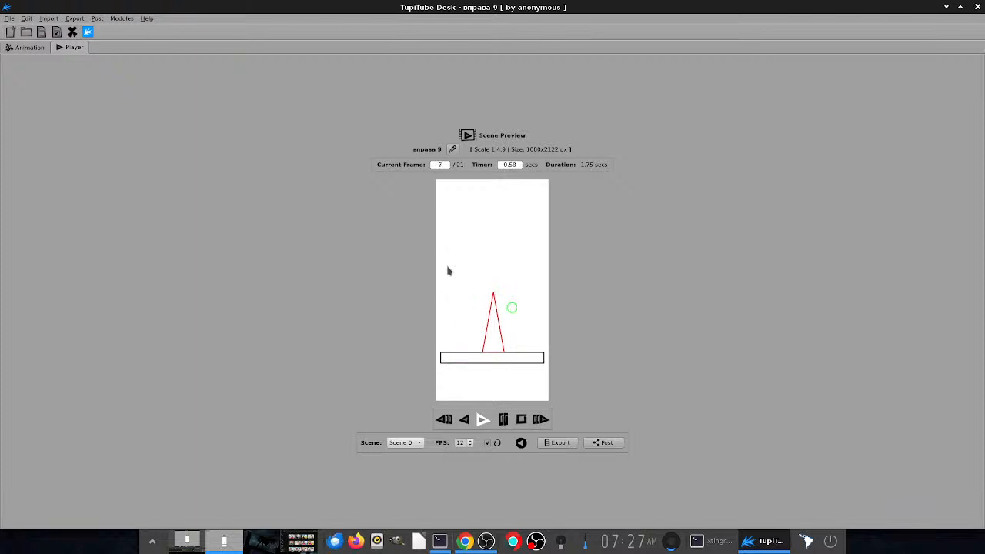
key("ctrl+1")
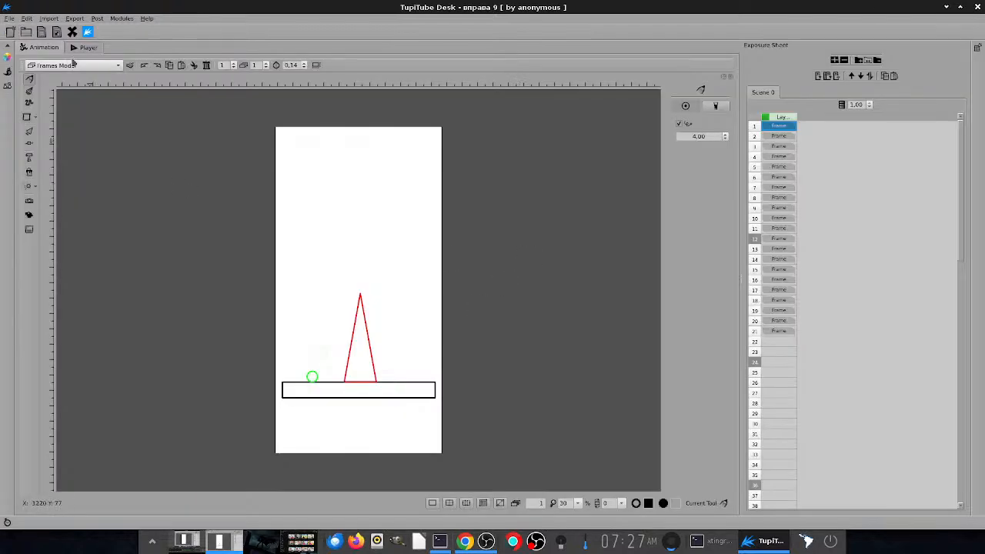
- Close the current project and open plan.tup from the triangle folder
left_click(71, 32)
left_click(25, 32)
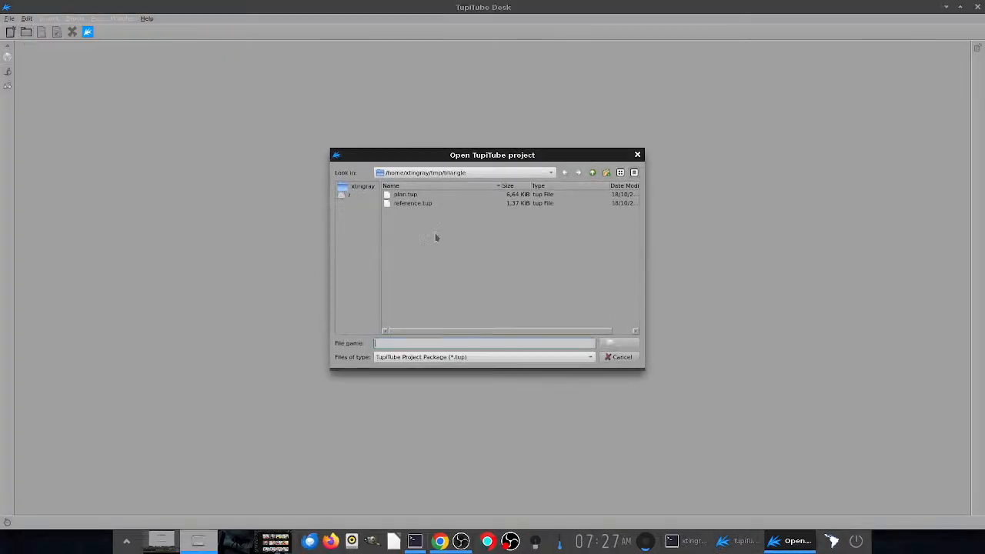
double_click(413, 197)
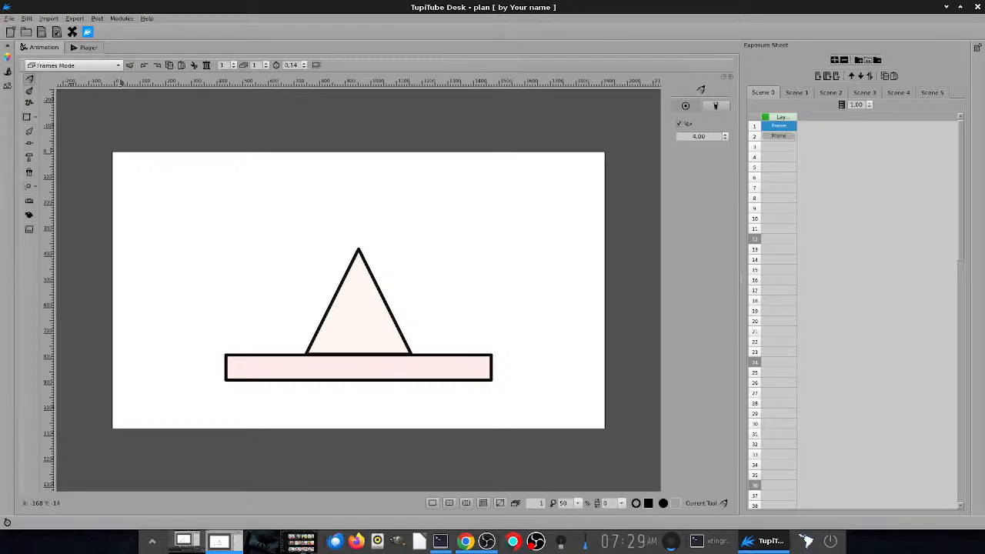
- View Scene 0's artwork in Vector Static BG Mode, return to Frames Mode and check the available workspace modes
left_click(118, 67)
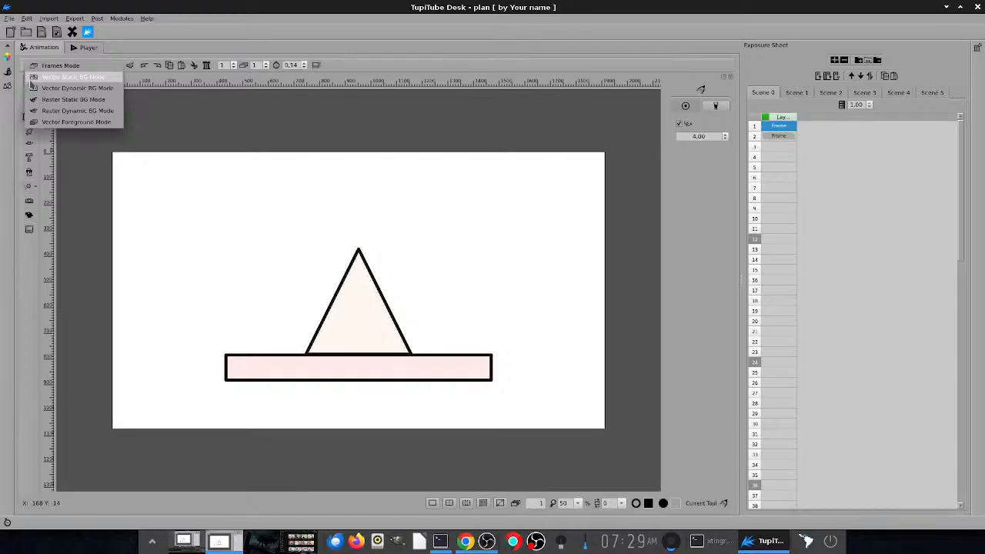
left_click(85, 80)
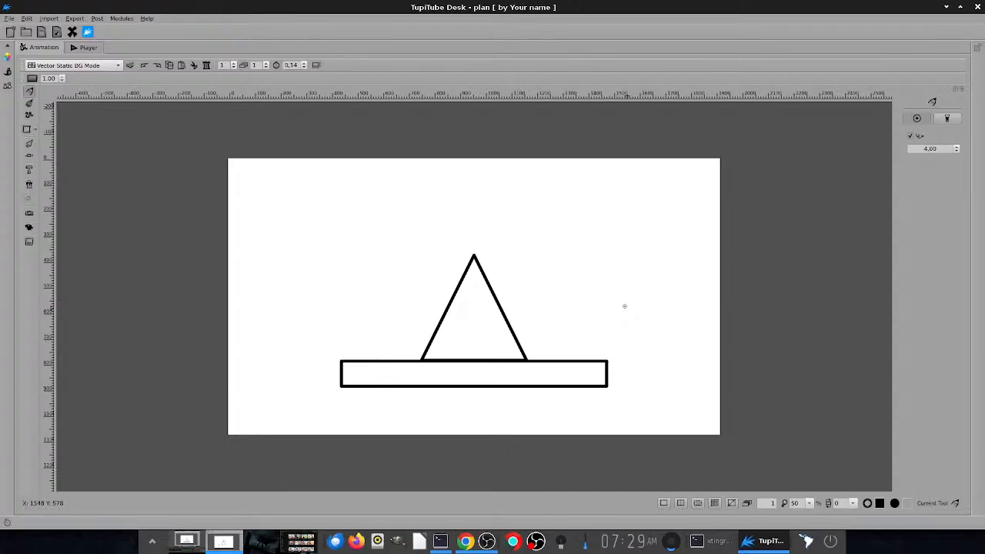
left_click(98, 66)
left_click(94, 59)
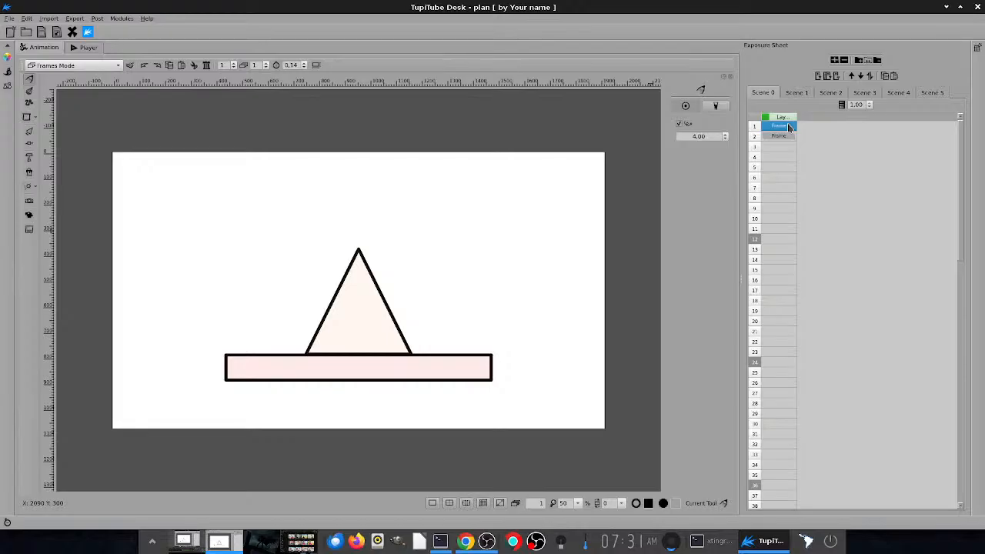
left_click(98, 69)
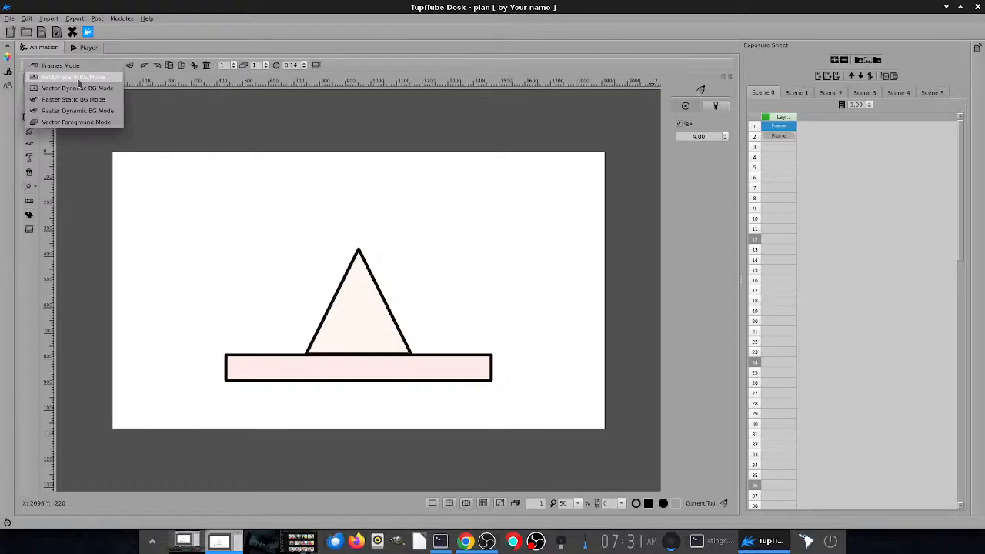
left_click(229, 34)
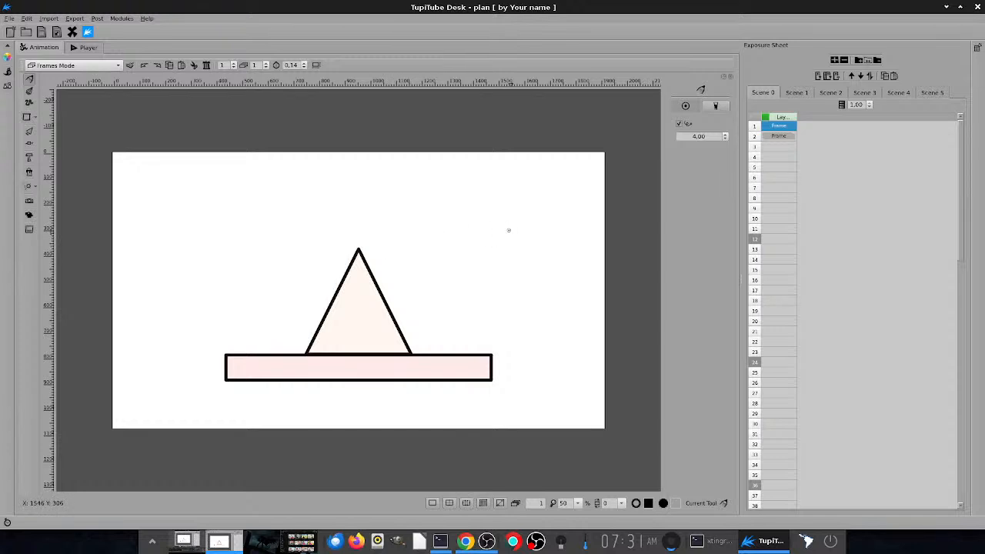
- Select frame 2 of Scene 0, set the background colour to light blue #6bb5ff, and save the project
left_click(780, 136)
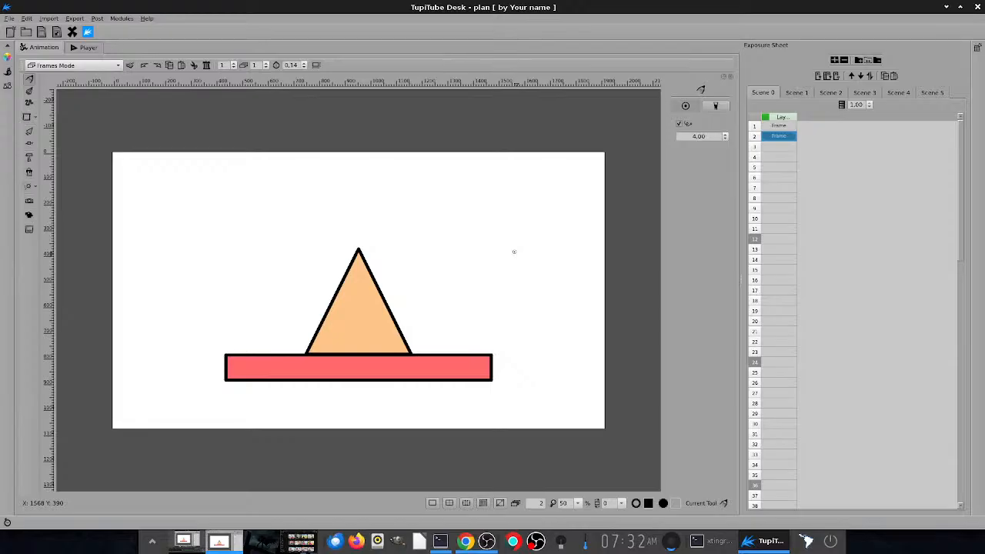
left_click(8, 58)
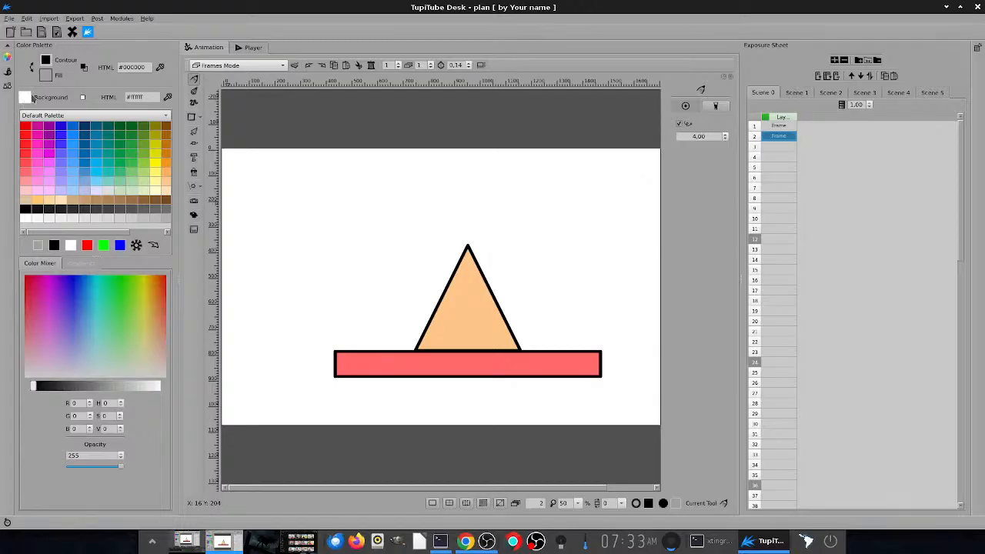
left_click(25, 99)
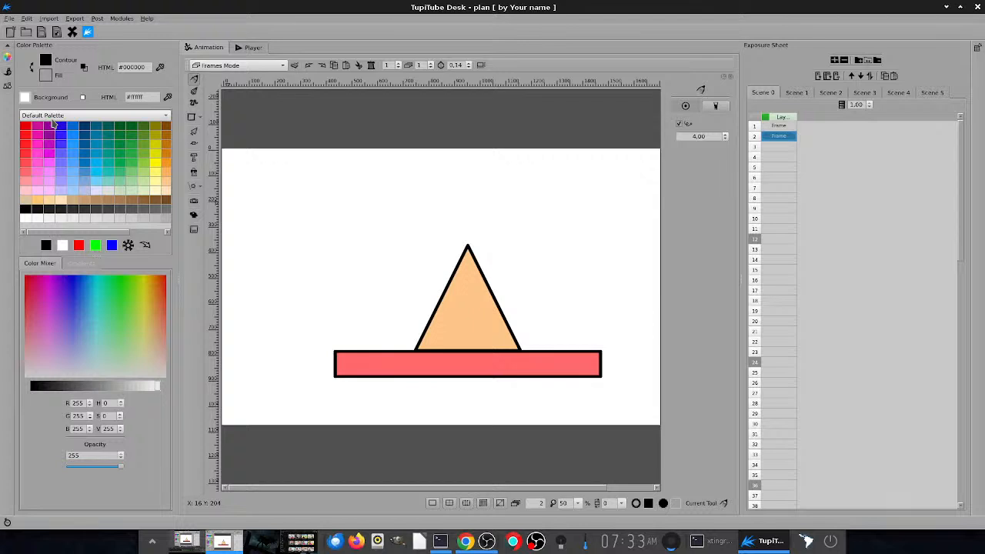
left_click(72, 169)
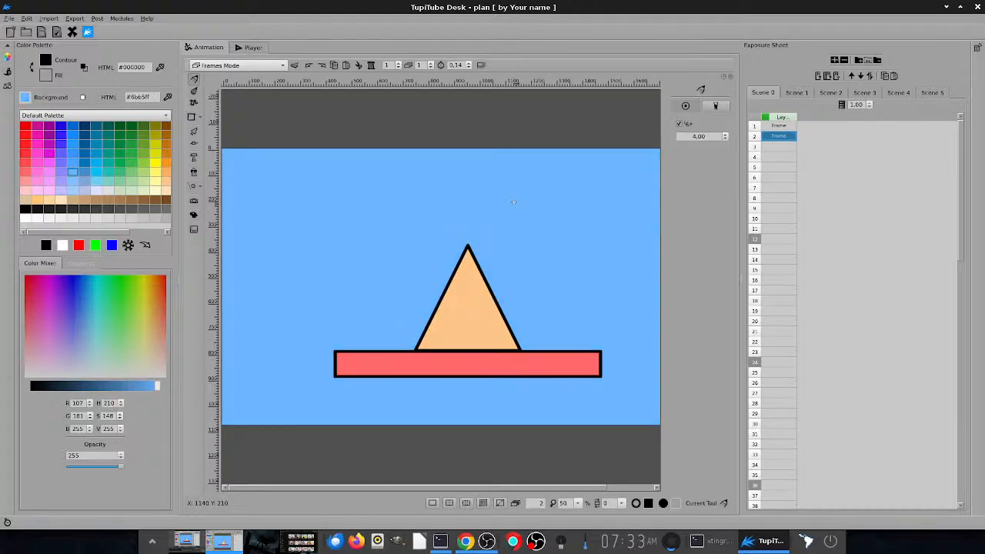
scroll(513, 201, "down", 3)
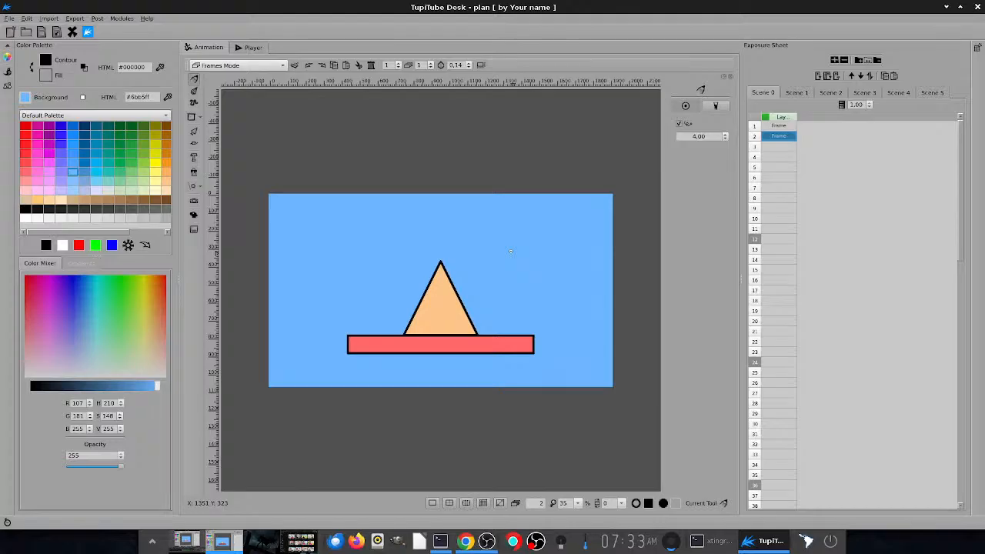
key("ctrl+s")
- Open Scene 1 and switch it to Vector Static BG Mode
left_click(796, 96)
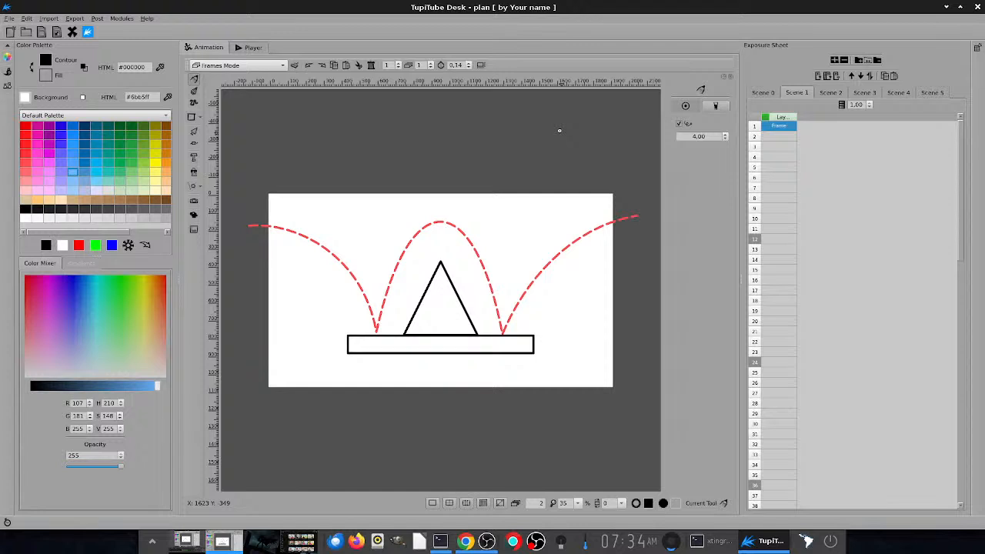
left_click(255, 67)
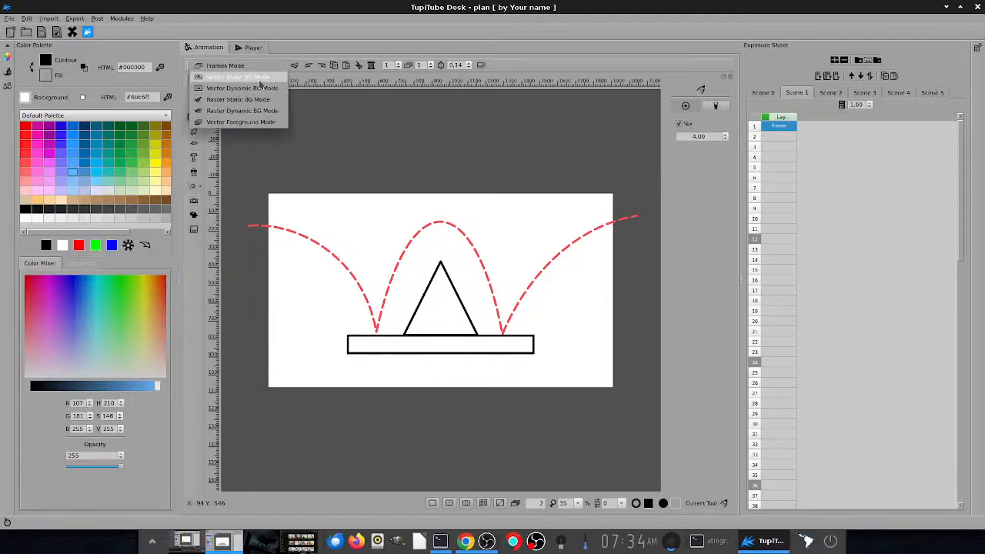
left_click(247, 77)
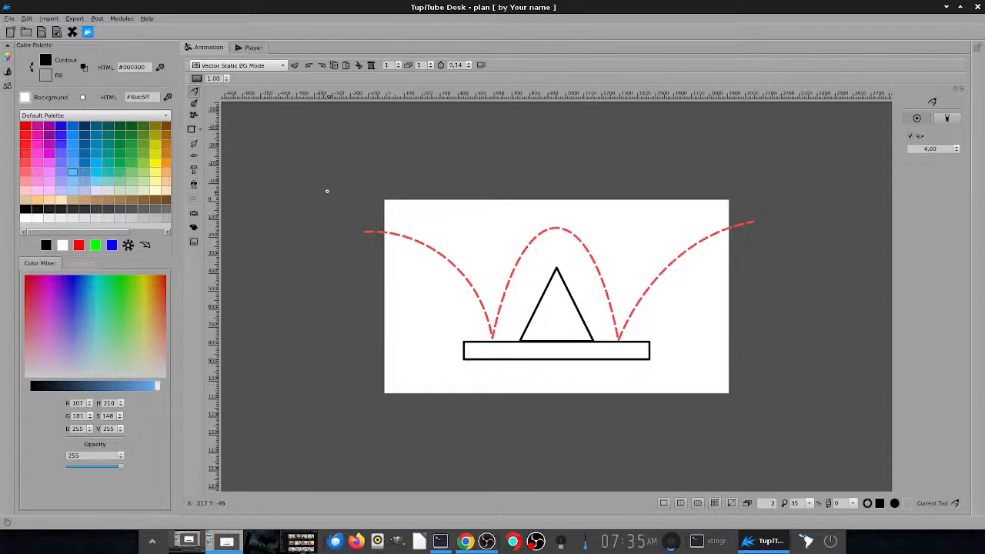
- Show the straight Line tool's options, and select the red dashed trajectory's starting node with the Nodes Editor
left_click(197, 129)
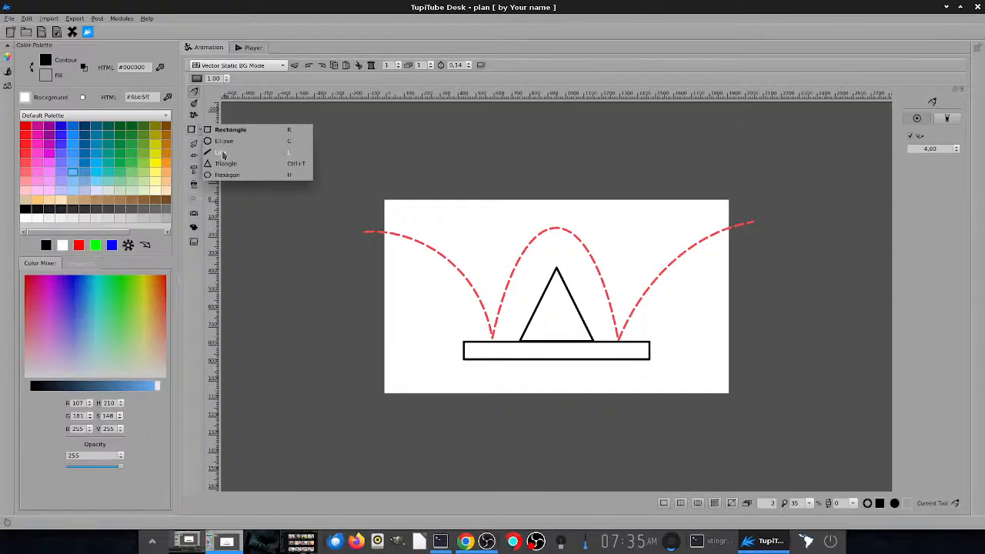
left_click(222, 152)
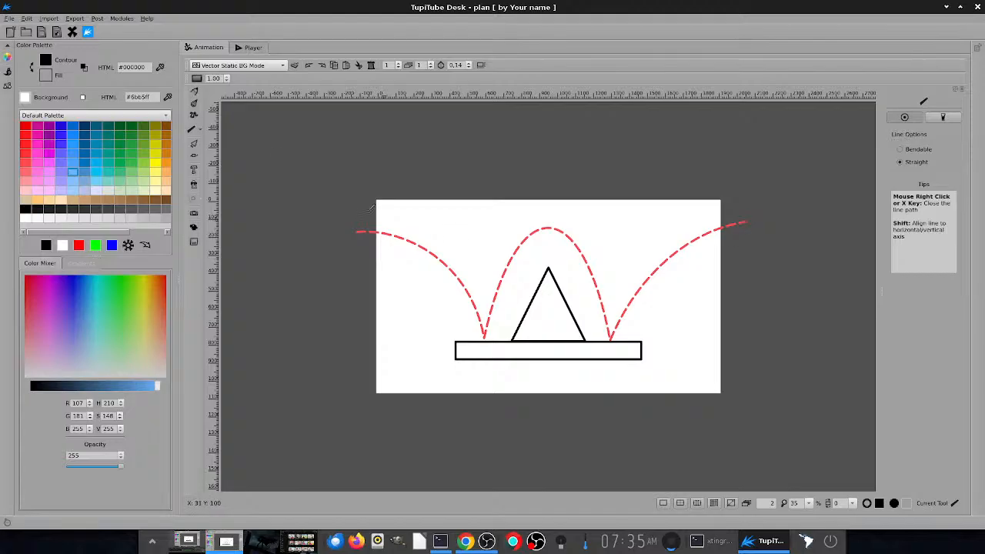
left_click(196, 158)
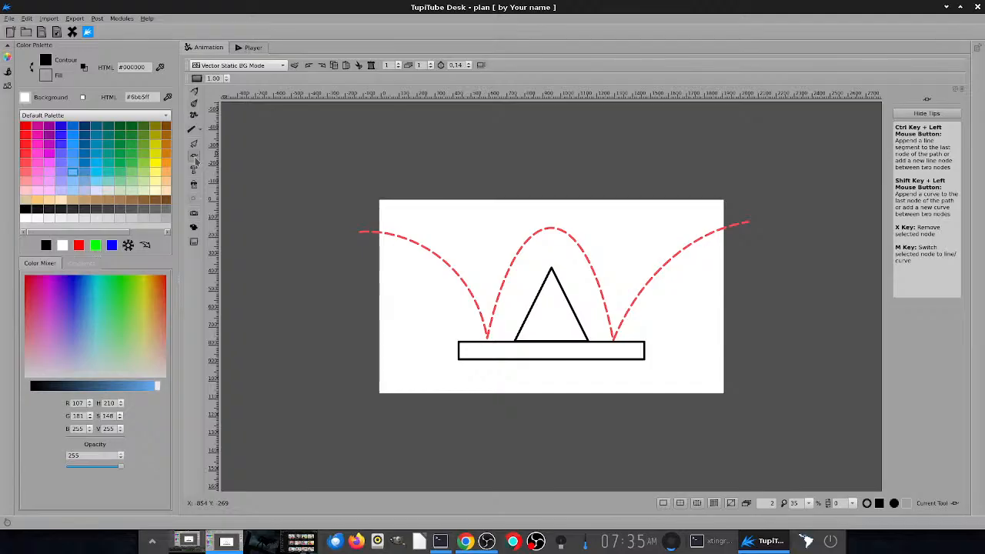
left_click(361, 233)
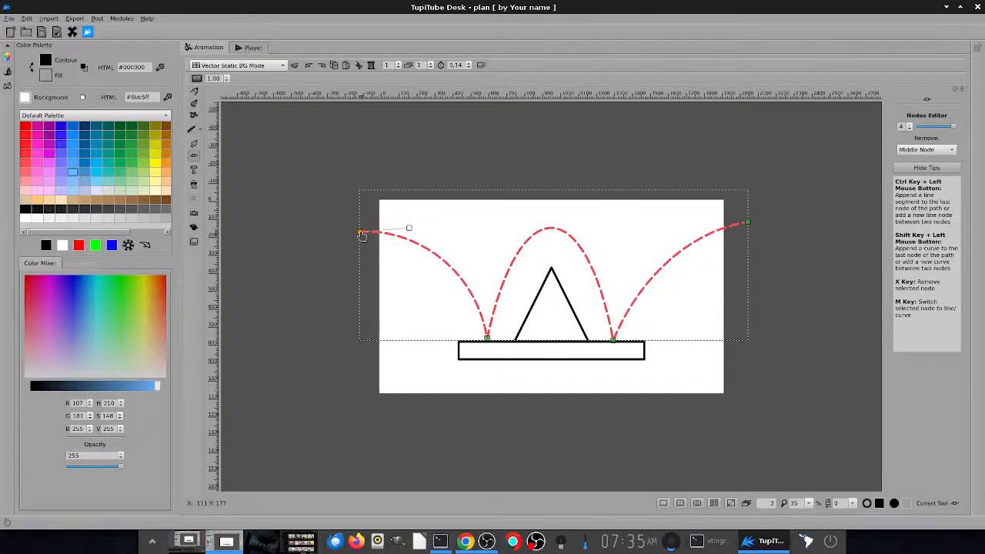
- Bend the start of the red dashed trajectory upward with its first node's curve handle, and show the brush's available dash styles
mouse_move(409, 226)
left_mouse_down()
mouse_move(438, 207)
mouse_move(403, 240)
mouse_move(426, 198)
mouse_move(401, 213)
left_mouse_up()
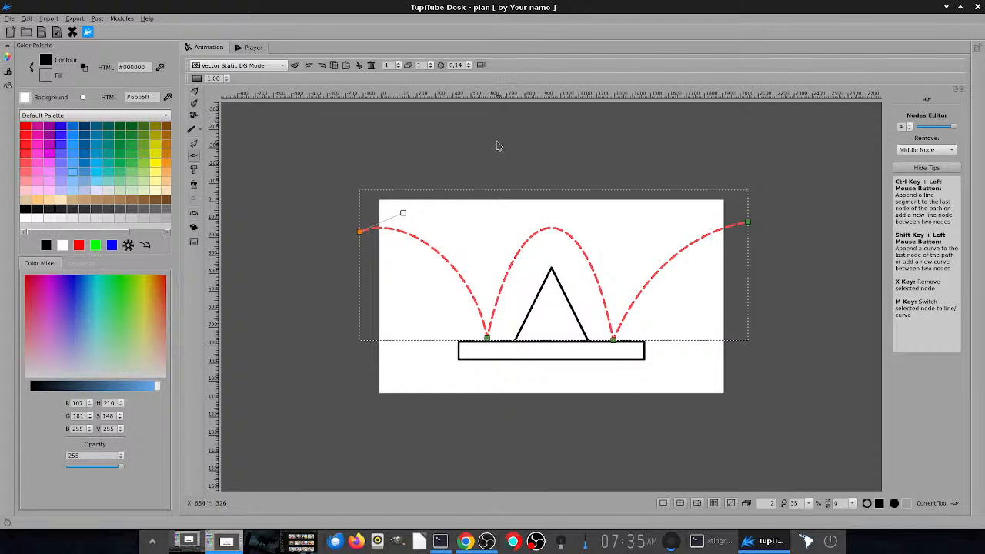
left_click(7, 71)
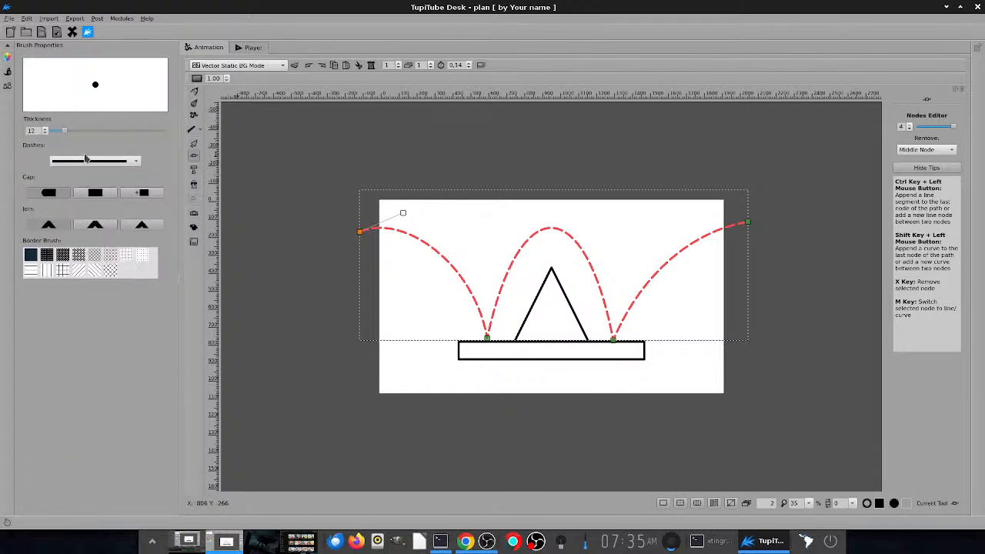
left_click(121, 163)
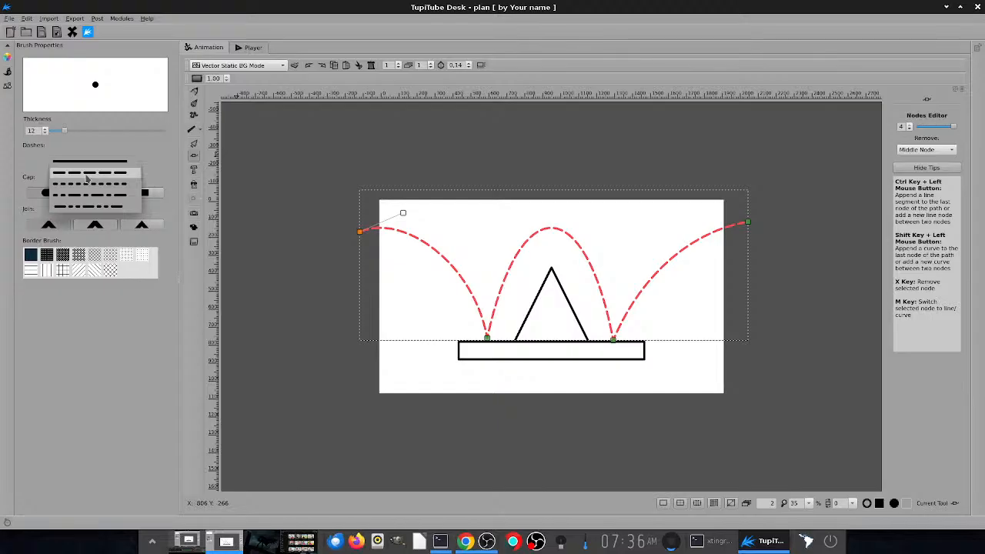
left_click(269, 78)
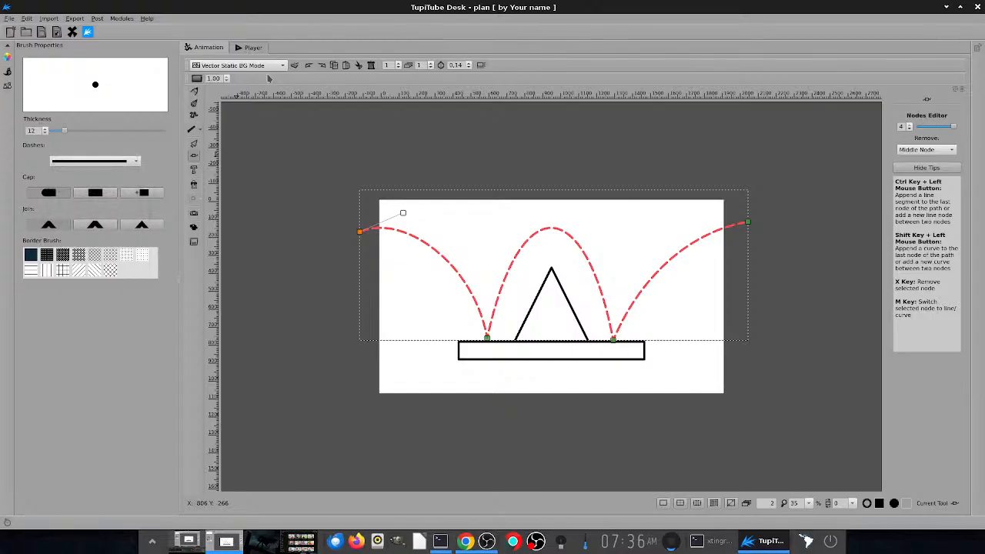
- Return to Frames Mode, view frame 2 of Scene 0, and go back to Scene 1 to compare the two
left_click(273, 66)
left_click(250, 58)
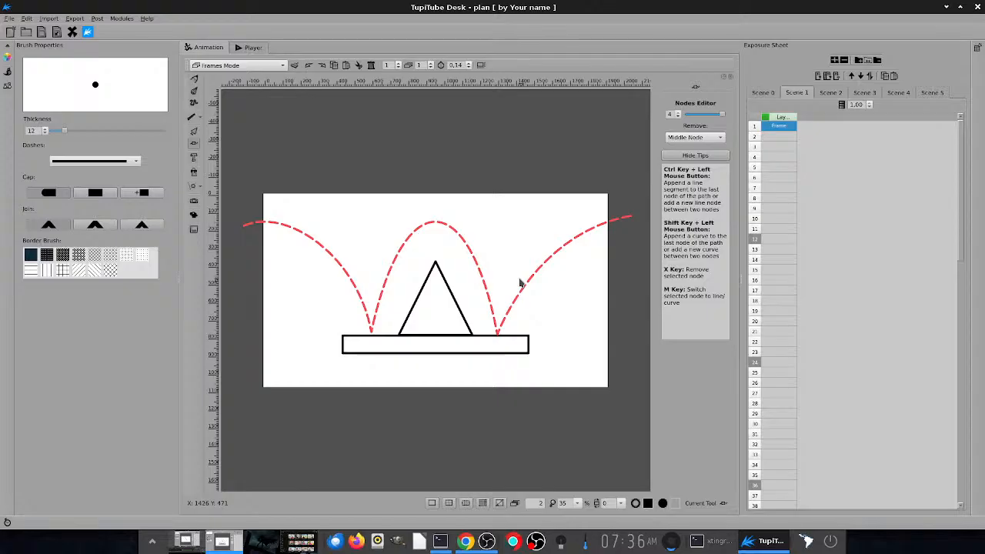
left_click(761, 93)
left_click(784, 137)
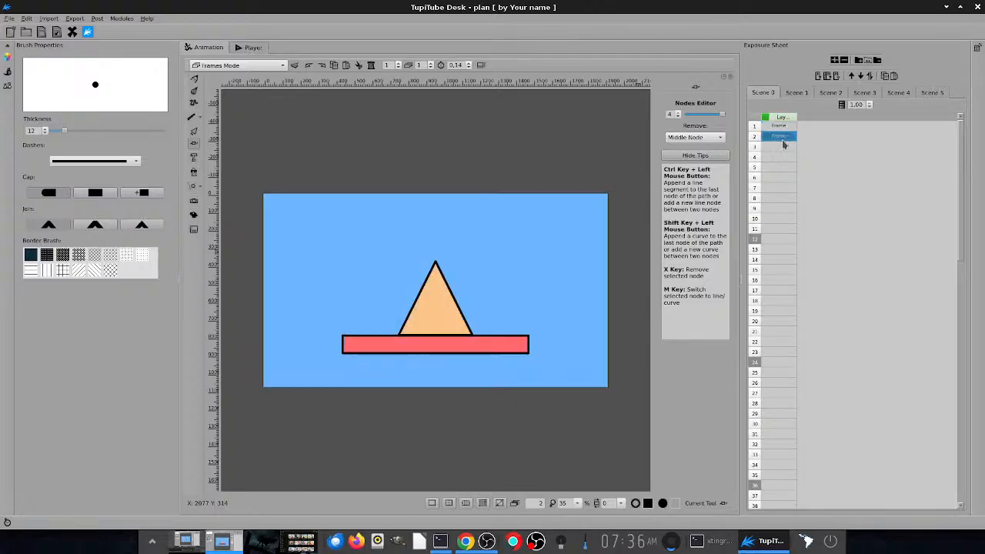
left_click(795, 96)
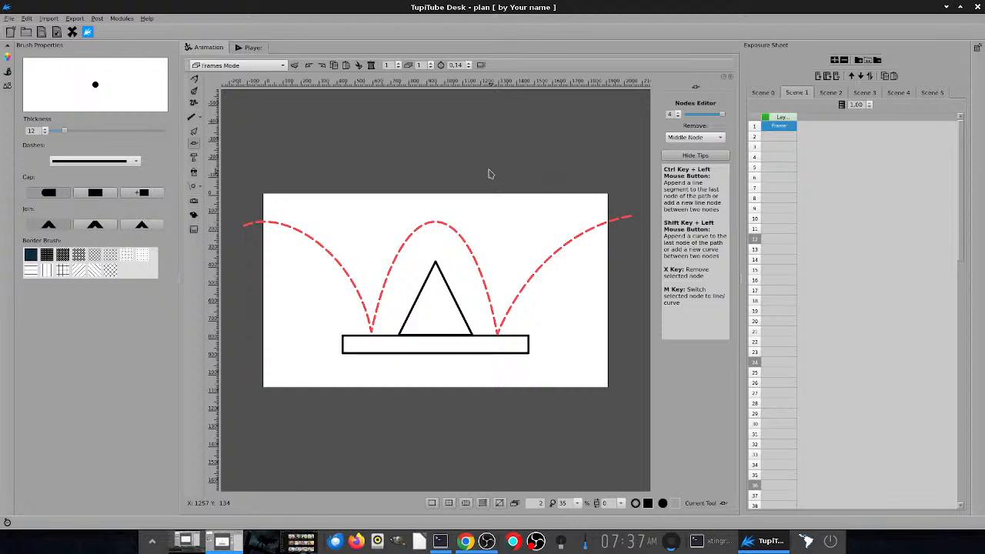
- Open Scene 2, hide the brush properties, and examine the ball's key poses along the trajectory in frame 1
left_click(829, 93)
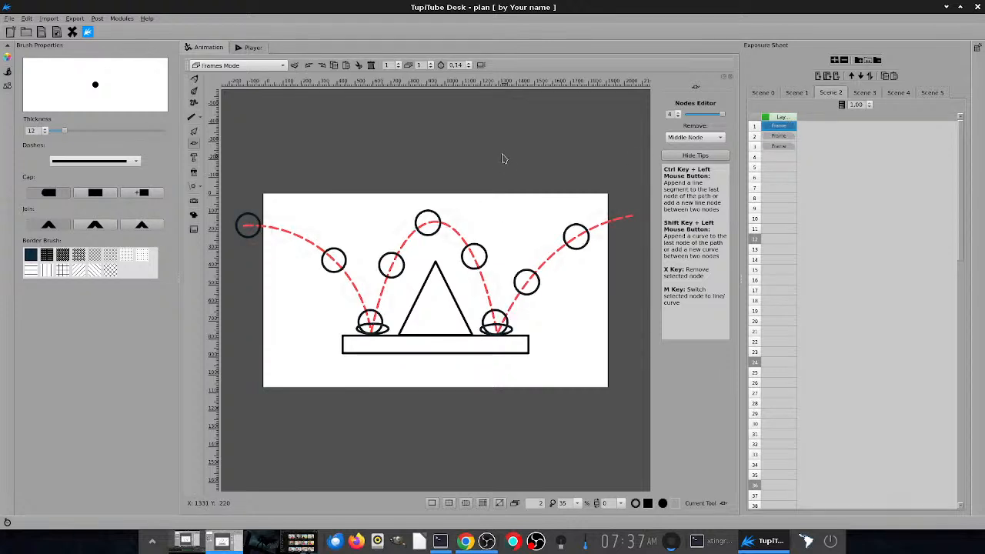
left_click(8, 72)
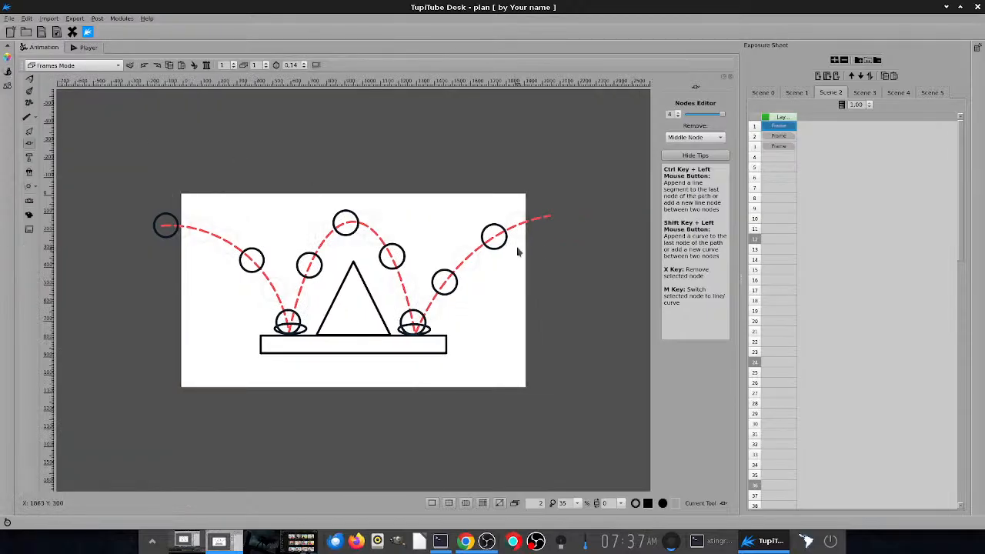
scroll(559, 293, "up", 1)
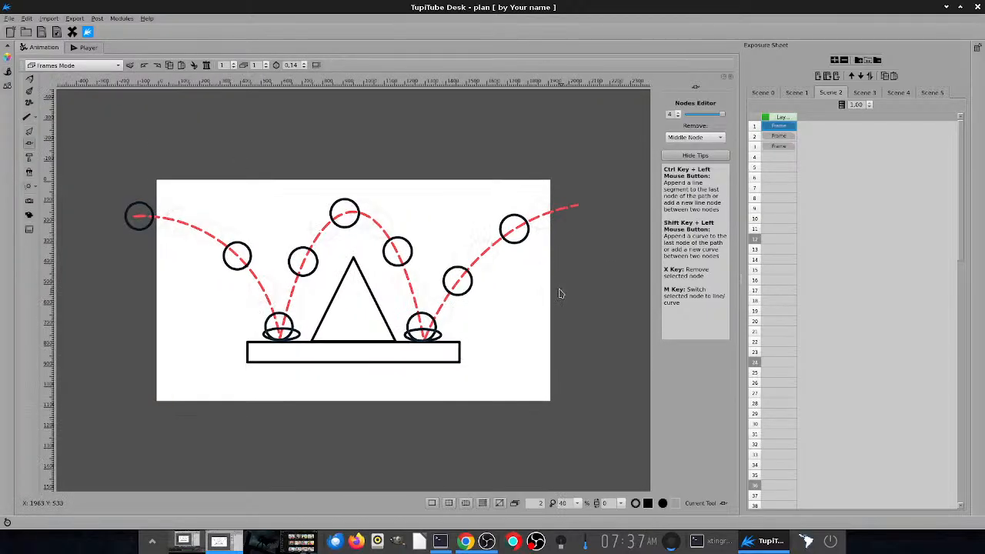
scroll(559, 294, "up", 1)
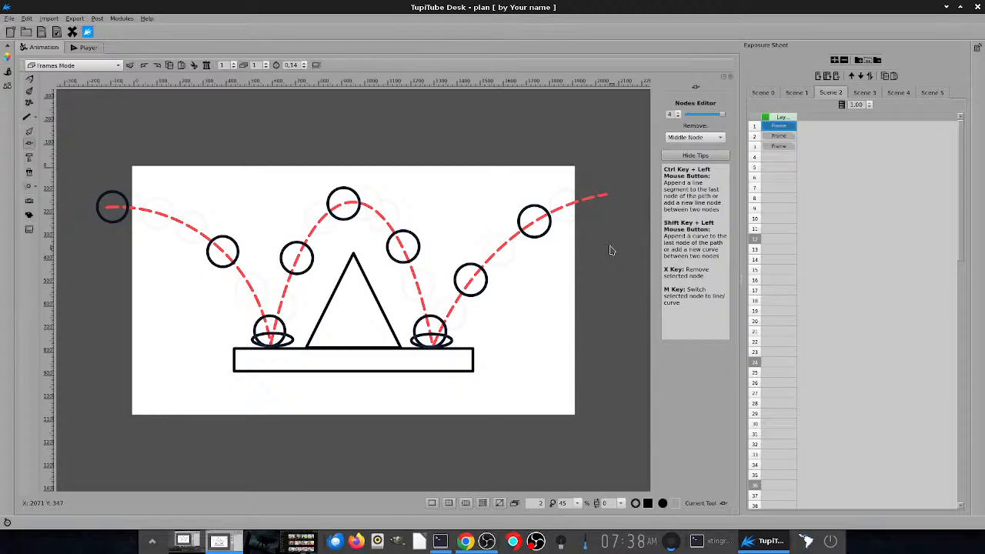
- Compare frames 2 and 3 of Scene 2 to examine the key poses against the in-between ball positions
left_click(789, 138)
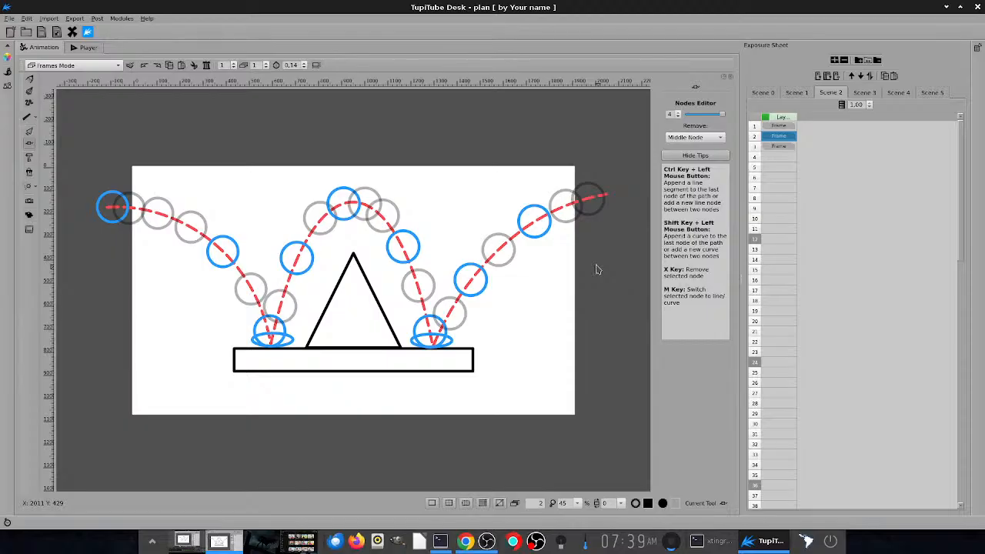
left_click(779, 146)
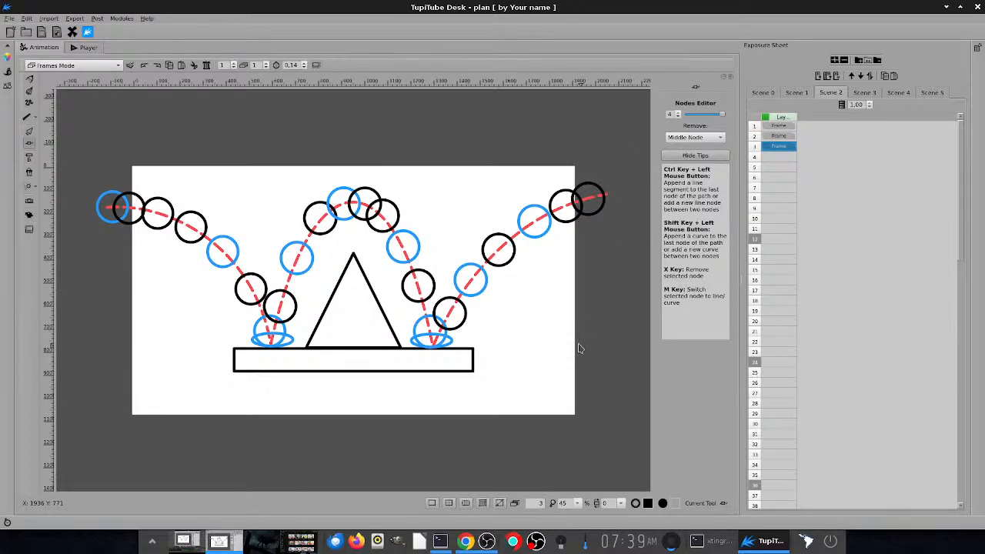
left_click(788, 138)
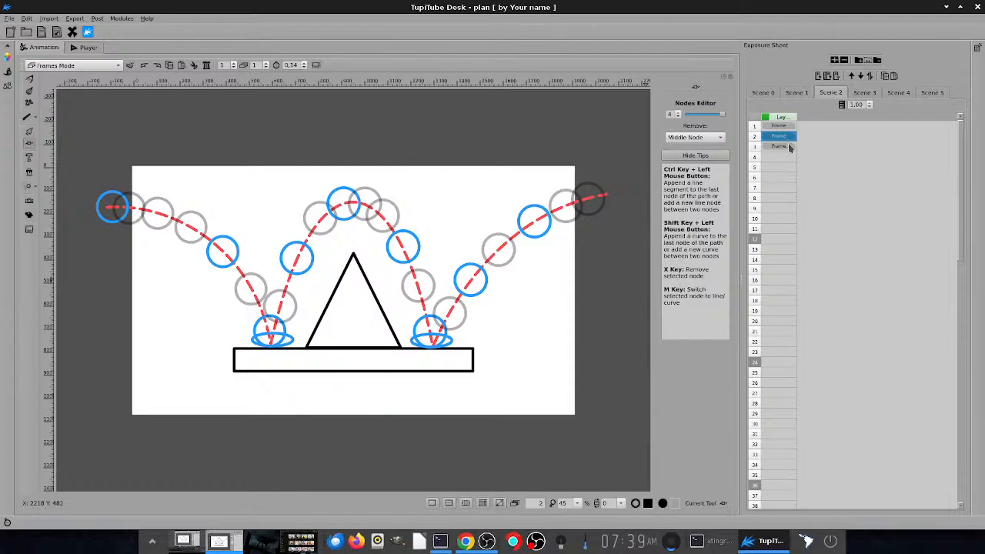
left_click(790, 146)
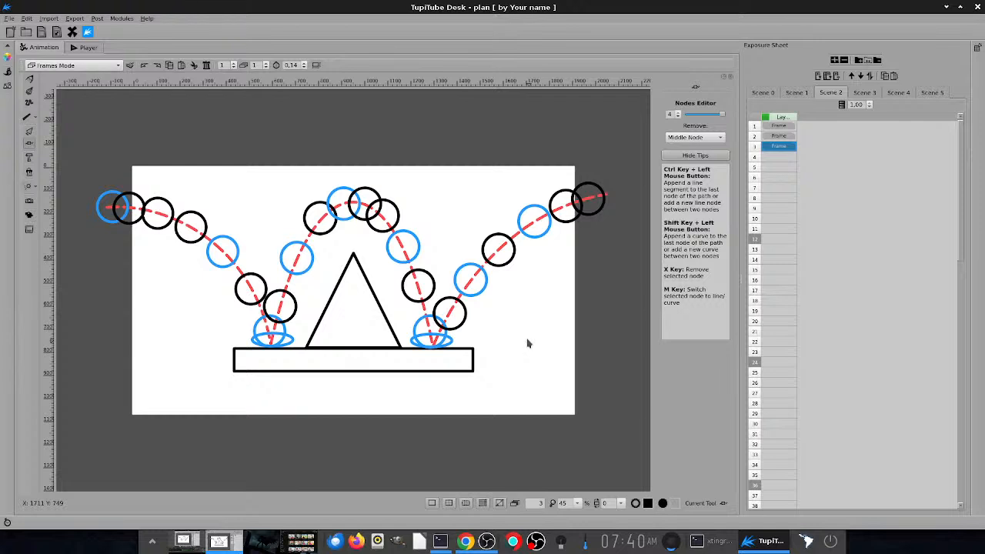
- Open Scene 3 and examine its opening frames up to frame 3 and its closing frames from 27 to 30
left_click(866, 93)
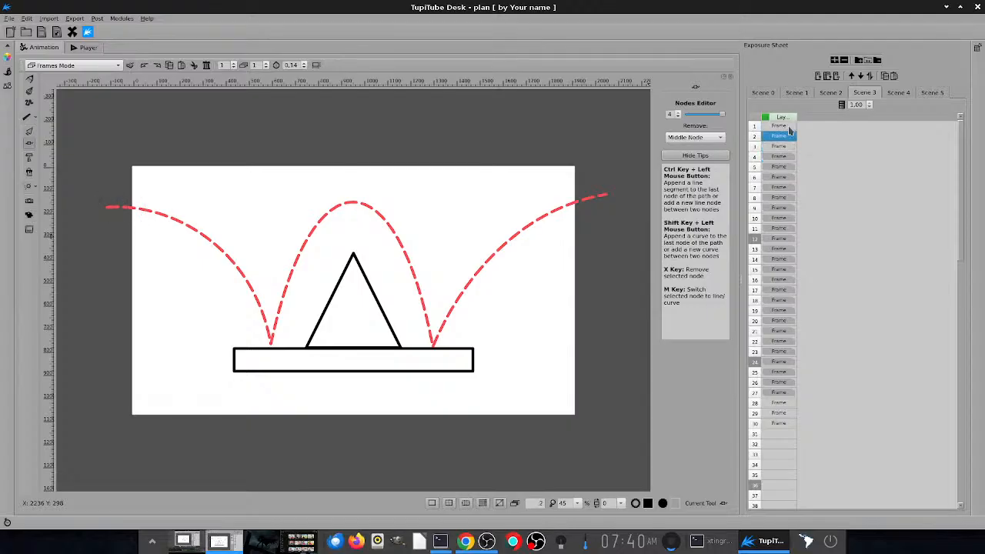
key("Down")
key("Down")
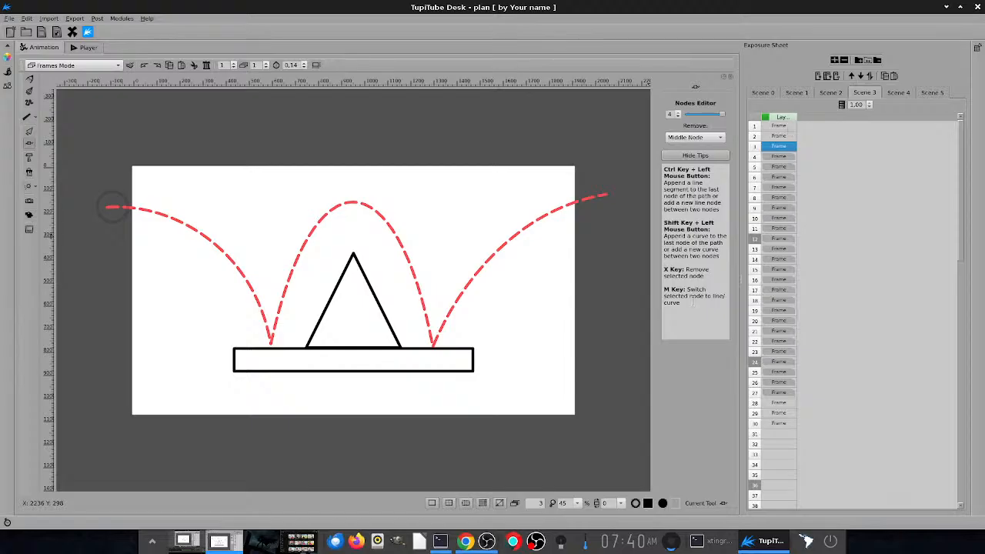
left_click(779, 402)
key("Down")
key("Down")
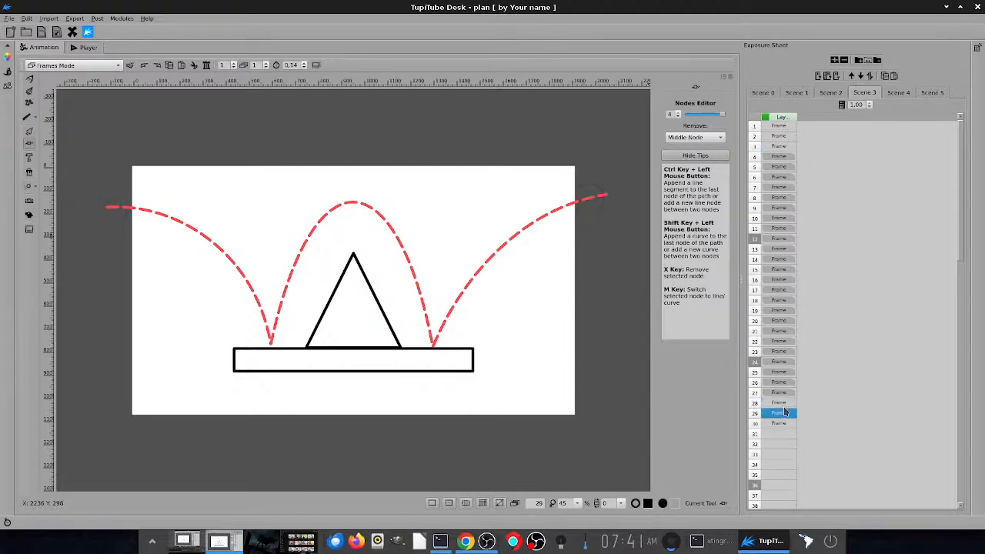
key("Up")
key("Up")
key("Up")
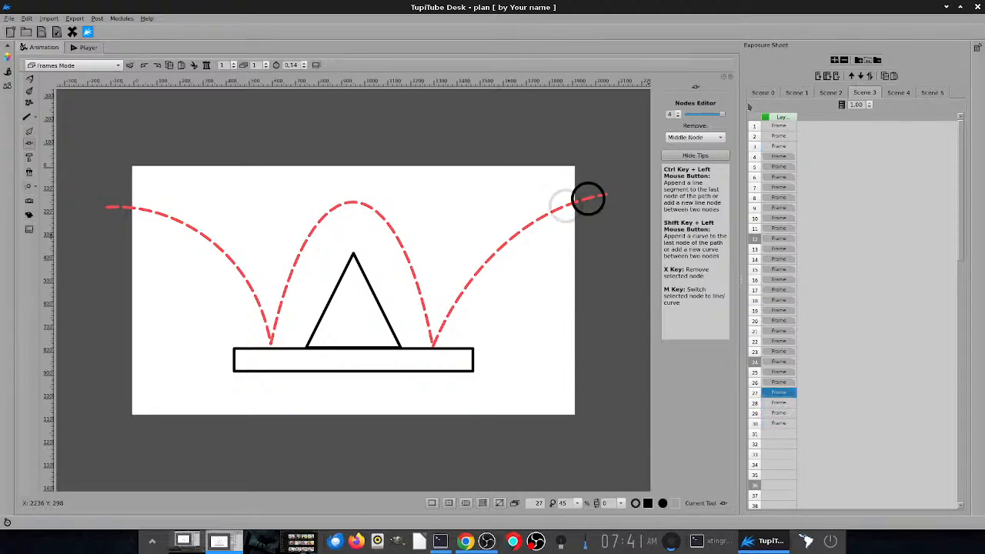
- Step through Scene 3's ball positions from frame 1, and from frame 23 through to frame 30
left_click(781, 126)
key("Down")
key("Down")
key("Down")
key("Down")
key("Down")
key("Down")
key("Down")
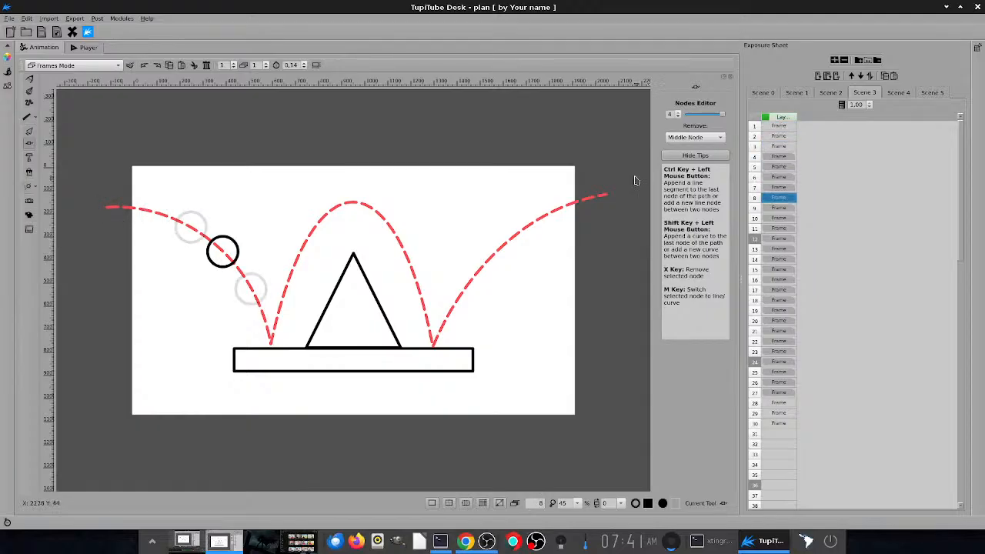
left_click(781, 352)
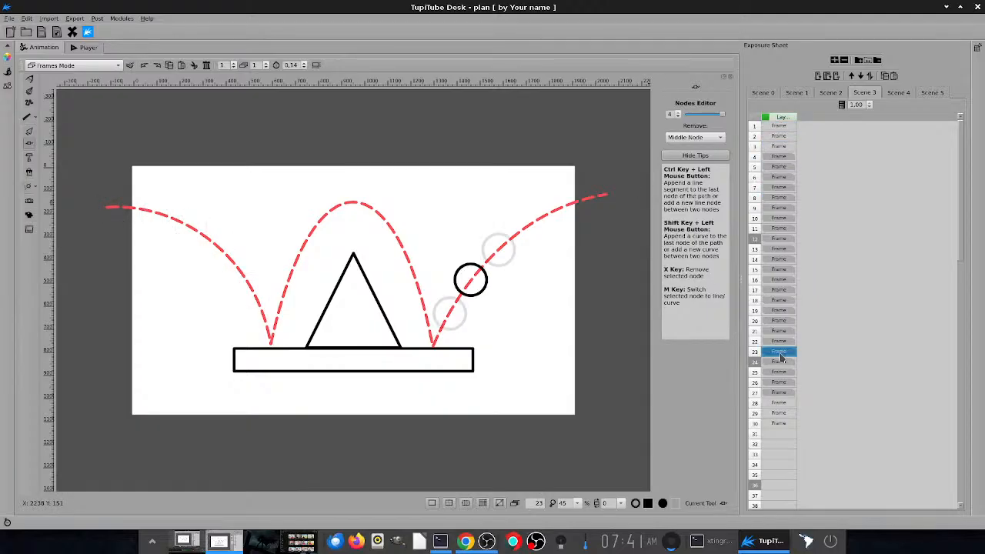
key("Down")
key("Down")
key("Down")
key("Down")
key("Down")
key("Down")
key("Down")
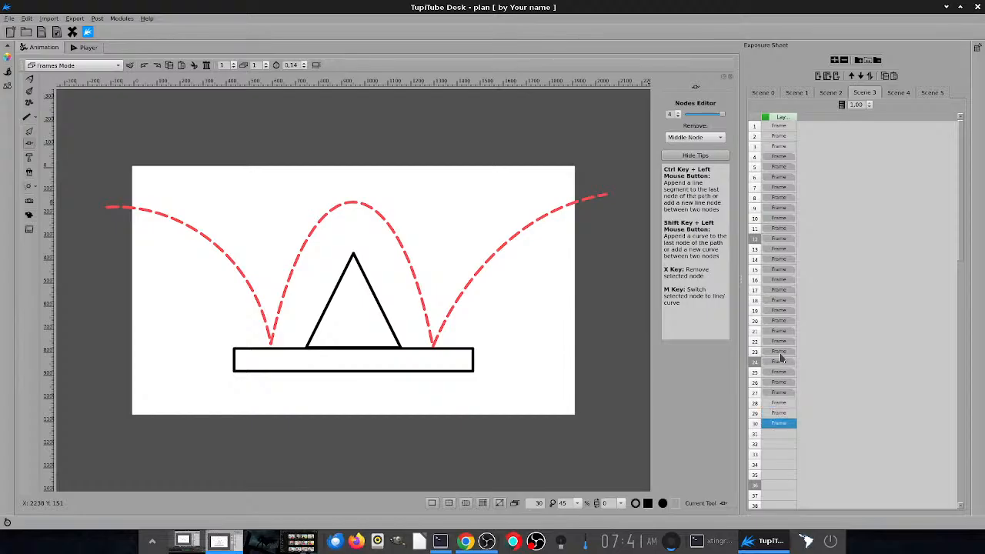
- Step through Scene 3 from frame 1 to frame 7 and back to examine where the ball enters
left_click(784, 137)
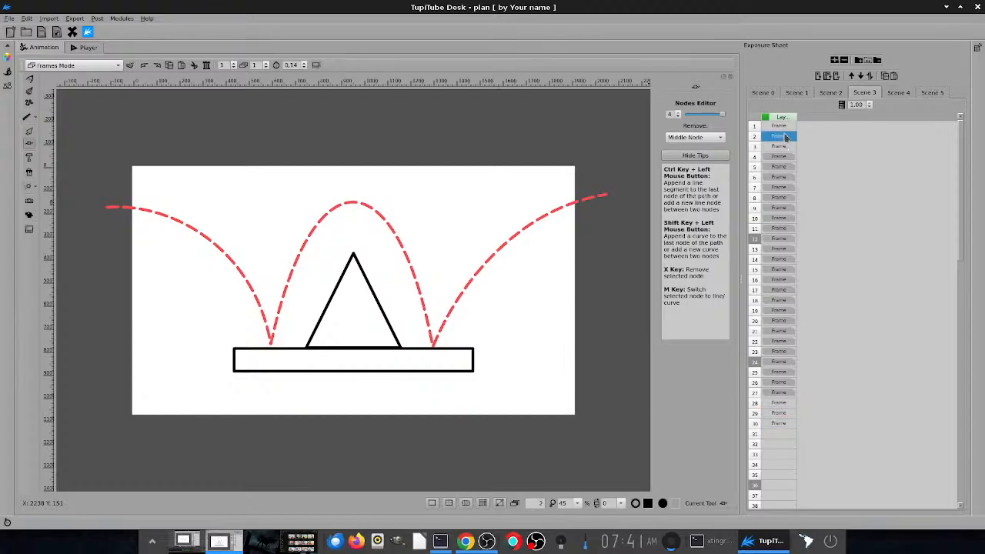
left_click(785, 126)
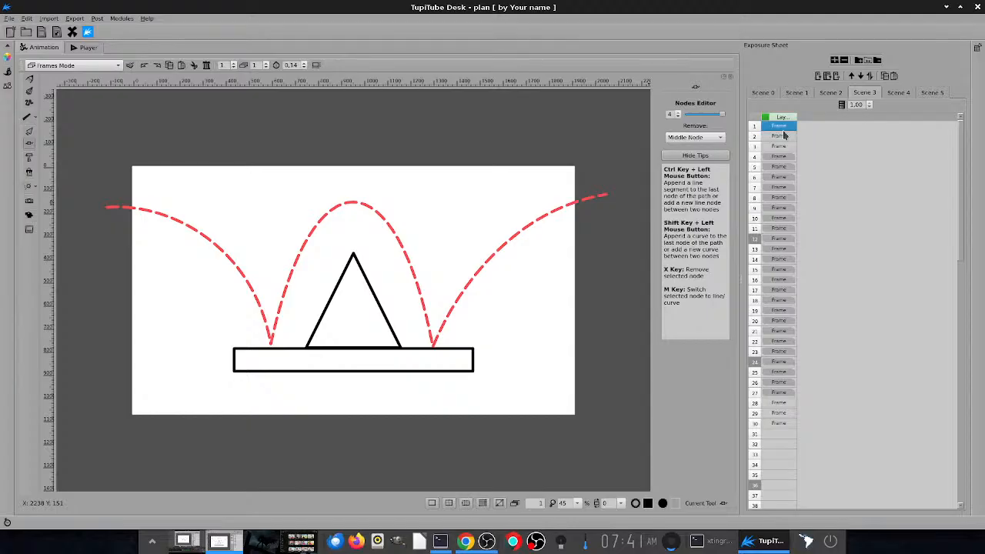
key("Down")
key("Down")
key("Down")
key("Down")
key("Down")
key("Down")
key("Down")
key("Down")
key("Down")
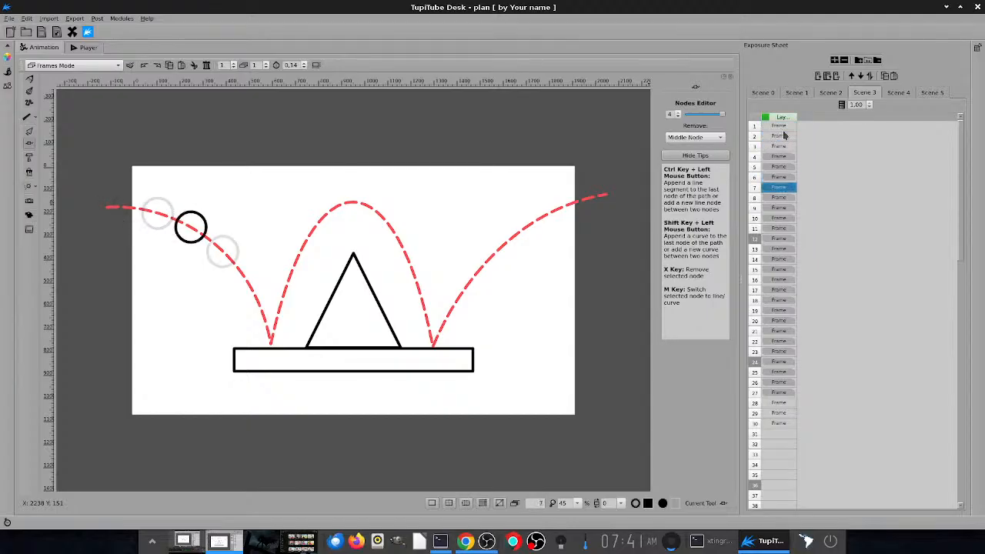
key("Up")
key("Up")
key("Up")
key("Up")
key("Up")
key("Up")
key("Up")
key("Up")
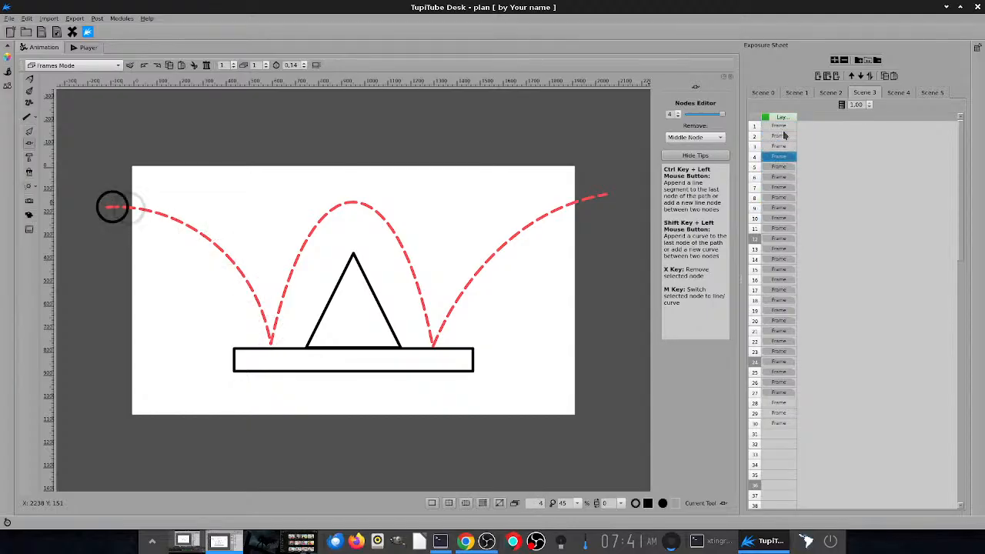
key("Up")
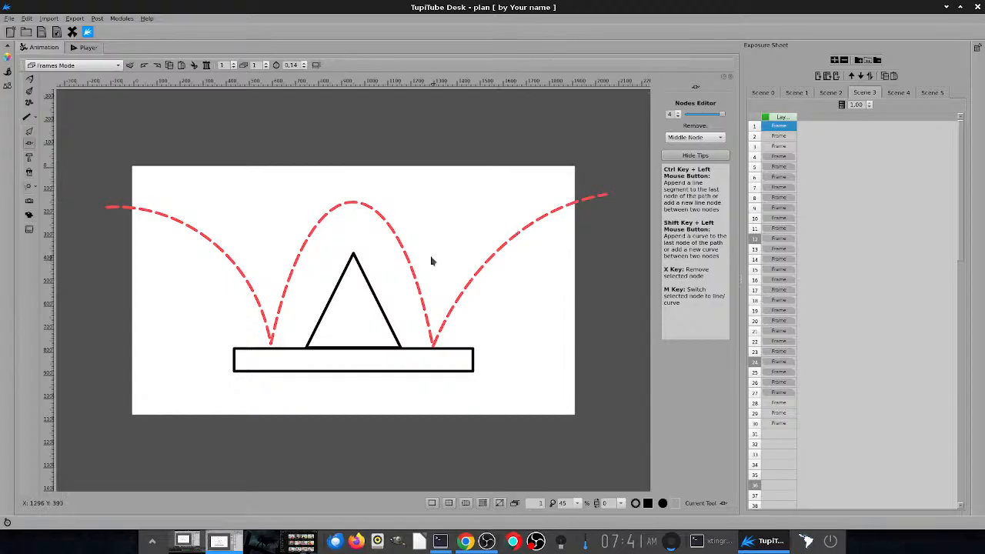
- Play Scene 3 in the Player, pause it to check the FPS setting, and resume playback
key("ctrl+2")
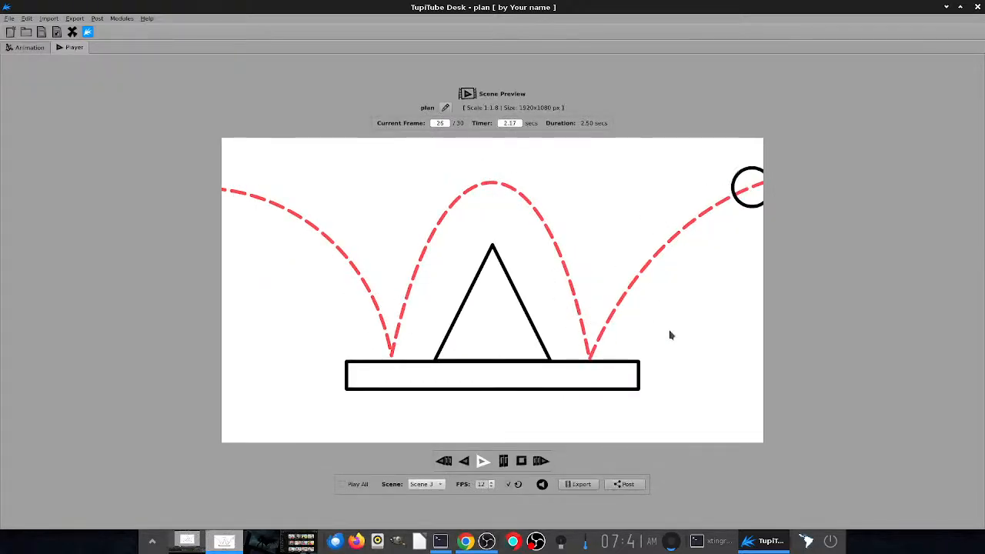
key("space")
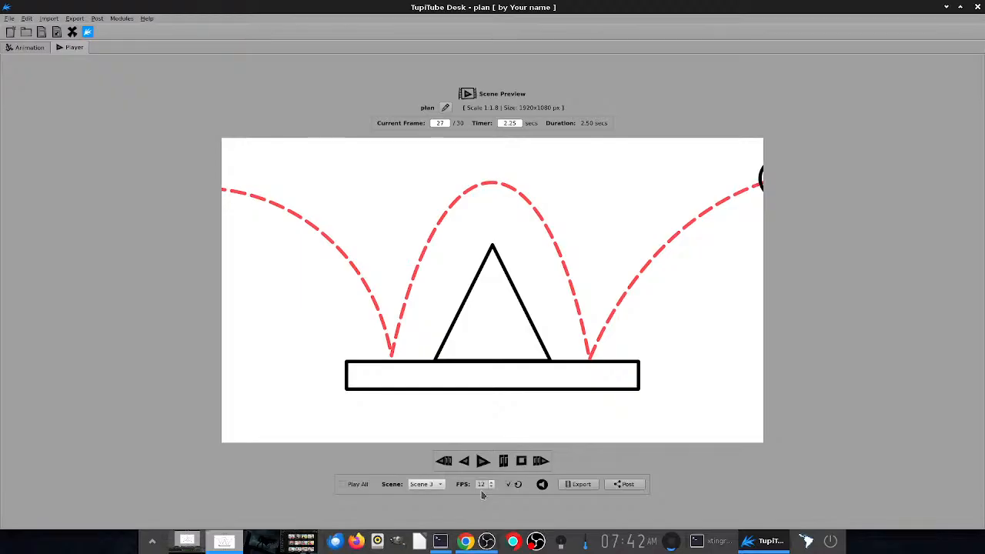
key("space")
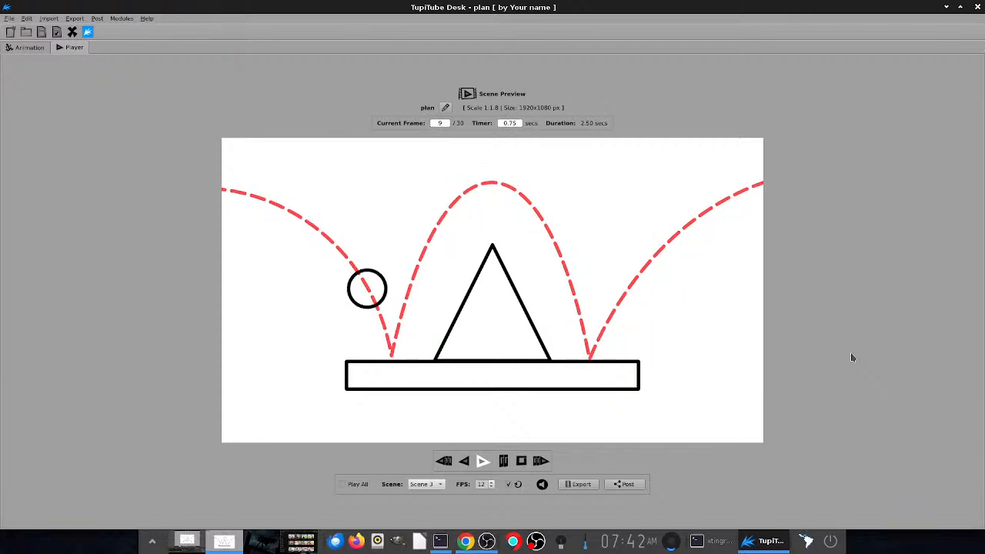
- Return to the Animation workspace and step through Scene 3 from frame 4 to 11, then back to 9, to examine the first bounce
key("ctrl+1")
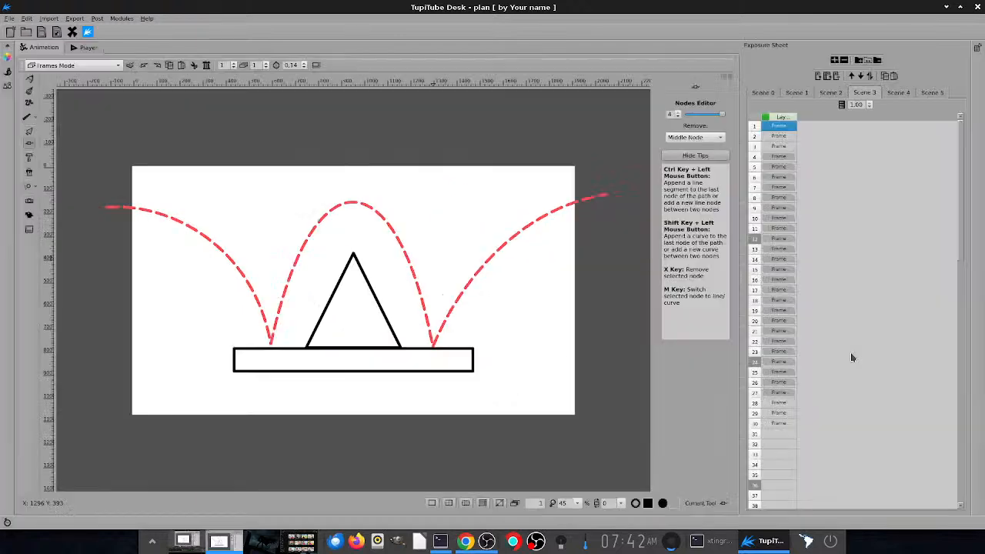
left_click(780, 158)
key("Down")
key("Down")
key("Down")
key("Down")
key("Down")
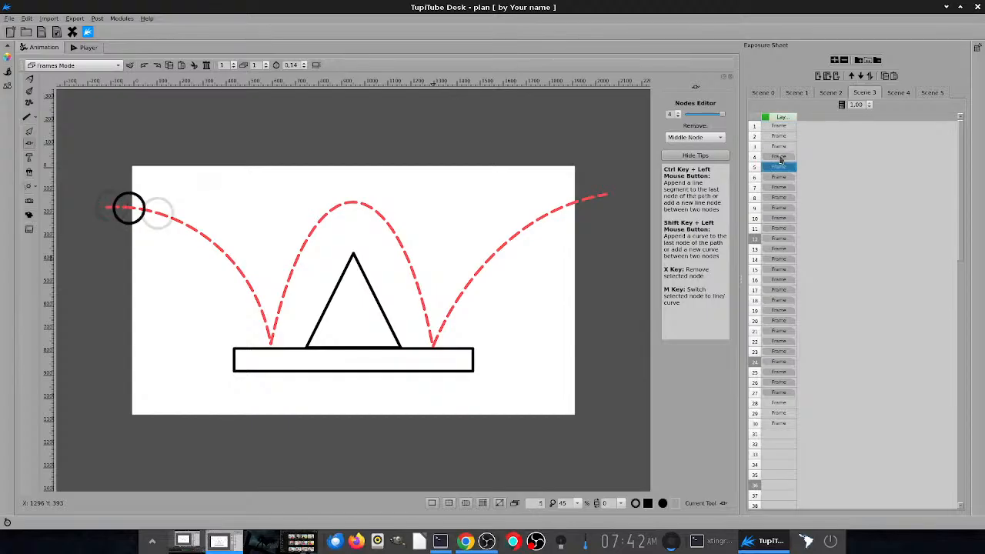
key("Down")
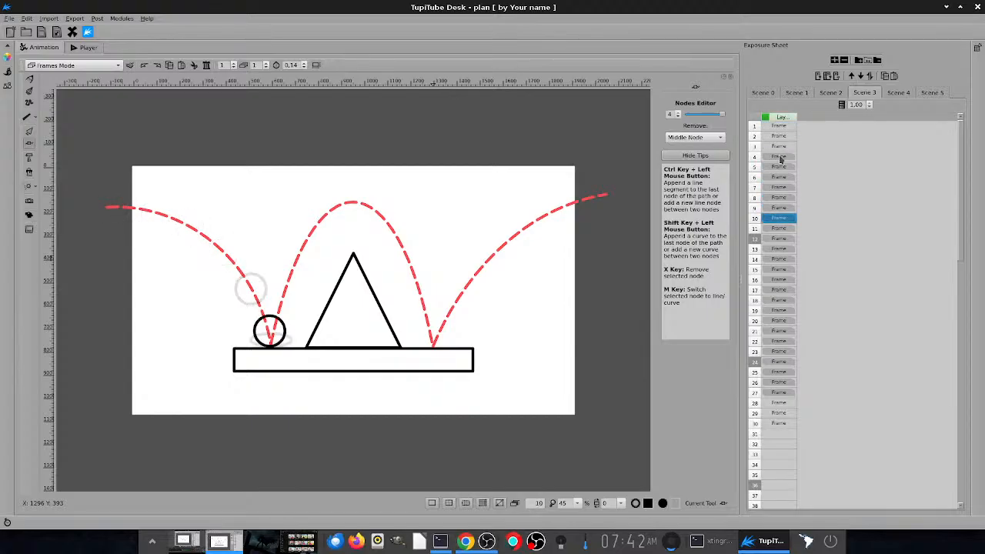
key("Down")
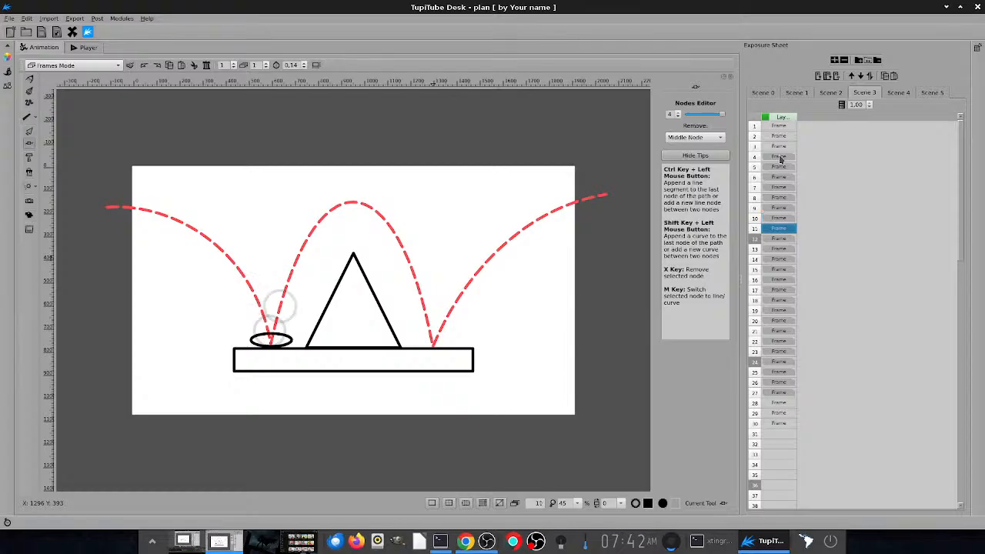
key("Up")
key("Up")
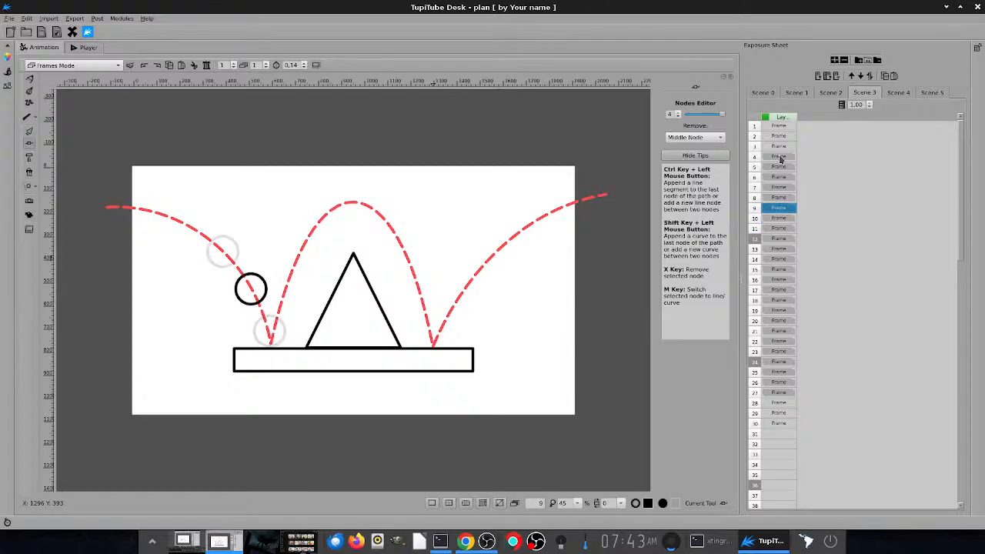
- Step back and forth between frames 8 and 11 of Scene 3 to examine the ball's fall into the first bounce
key("Down")
key("Down")
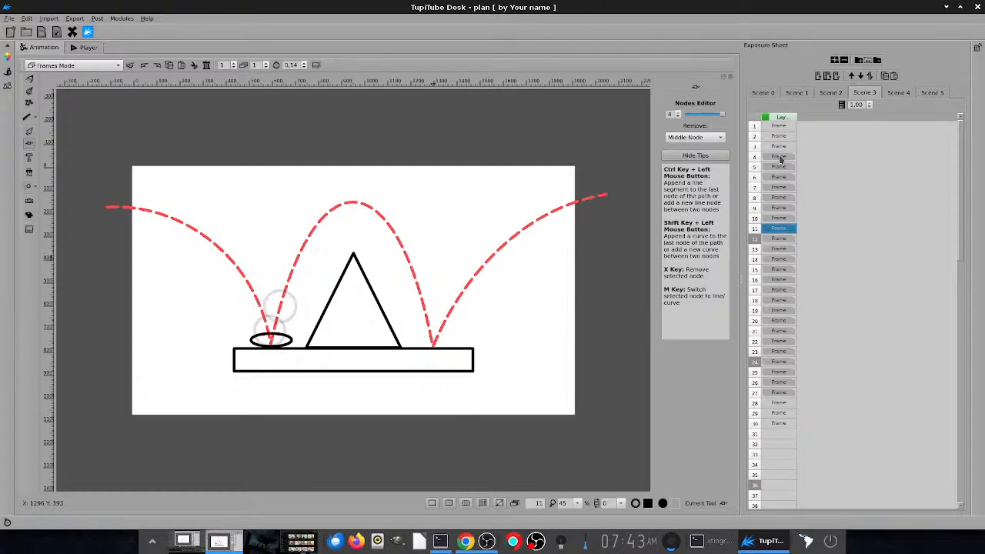
key("Up")
key("Up")
key("Up")
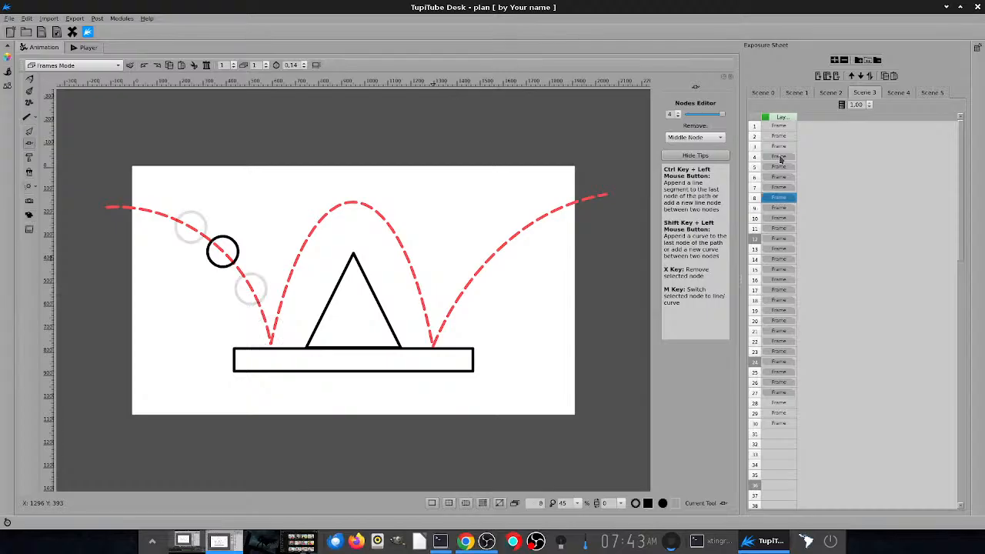
key("Down")
key("Down")
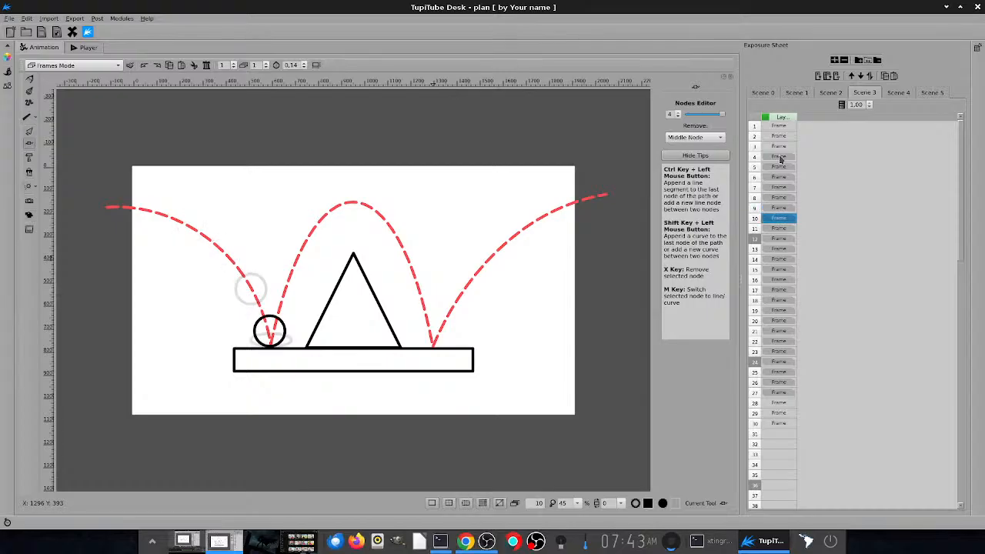
key("Down")
key("Up")
key("Up")
key("Up")
key("Down")
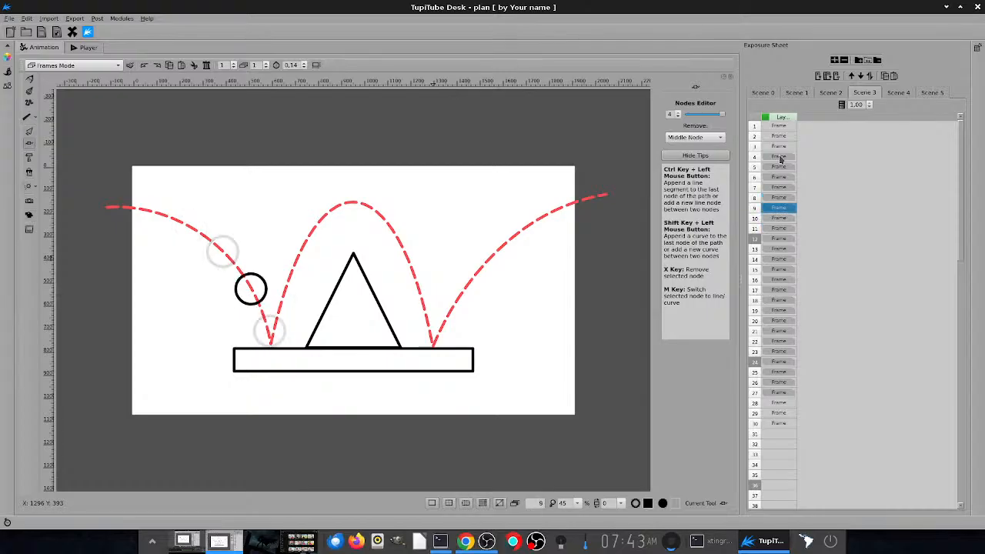
key("Down")
- Step past frame 11 of Scene 3, back to frame 8 and forward to 11 to compare the ball's spacing around the impact
key("Down")
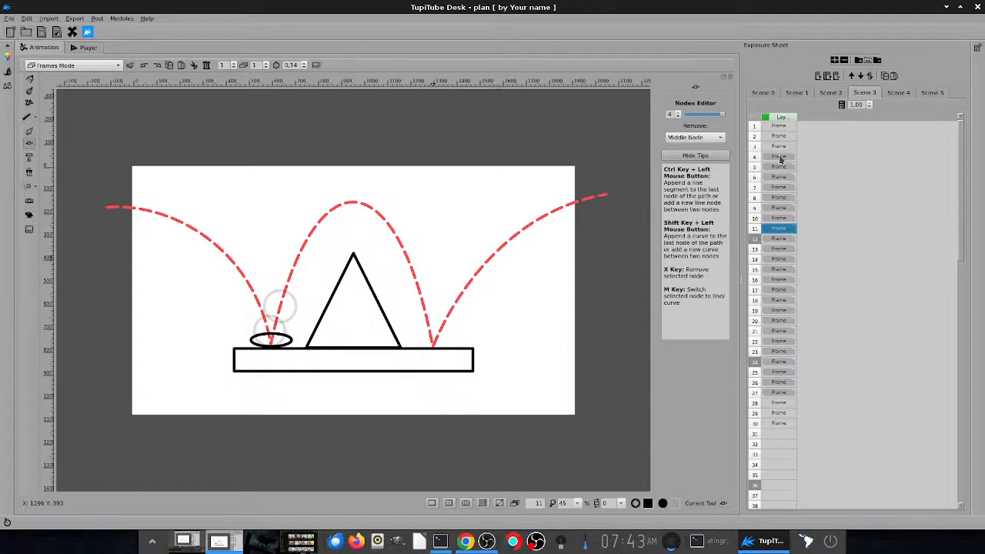
key("Down")
key("Down")
key("Up")
key("Up")
key("Up")
key("Up")
key("Up")
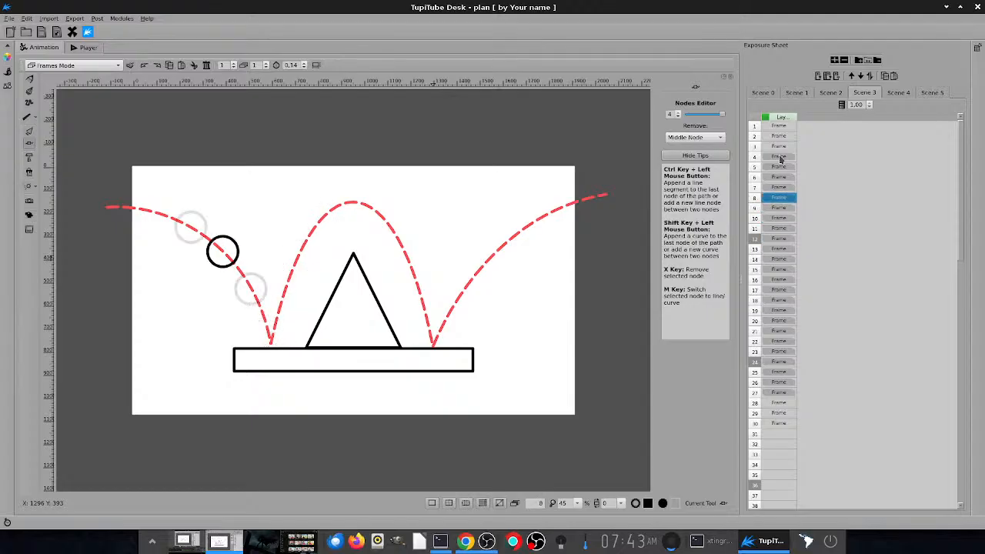
key("Down")
key("Down")
key("Down")
key("Up")
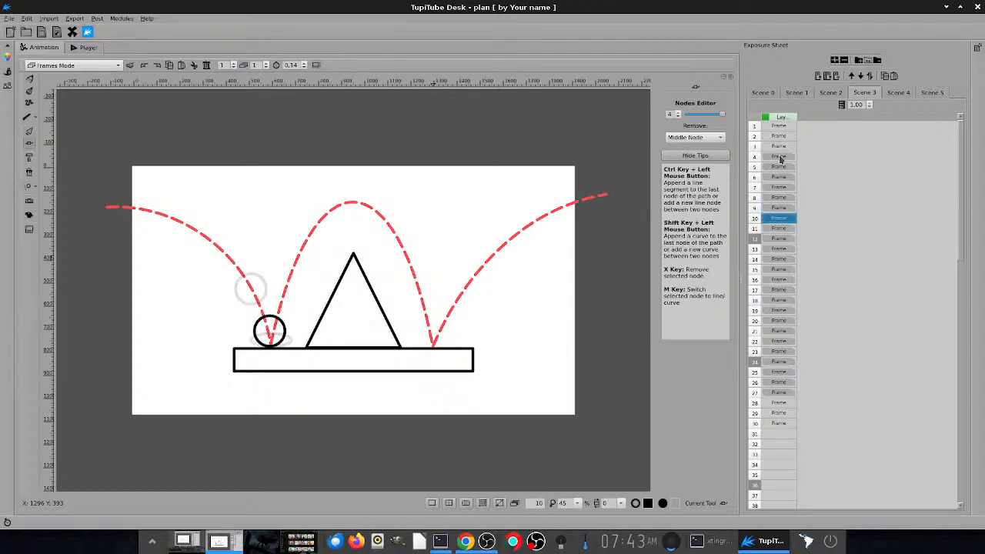
key("Up")
- Alternate between frames 10 and 11 of Scene 3 to compare the round ball with its squashed pose on the ground
key("Up")
key("Down")
key("Down")
key("Down")
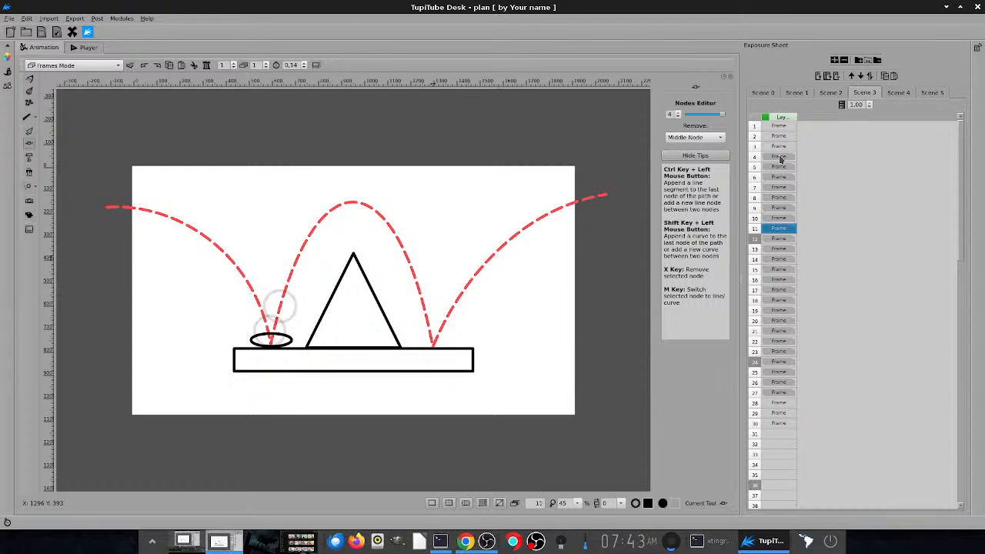
key("Up")
key("Down")
key("Up")
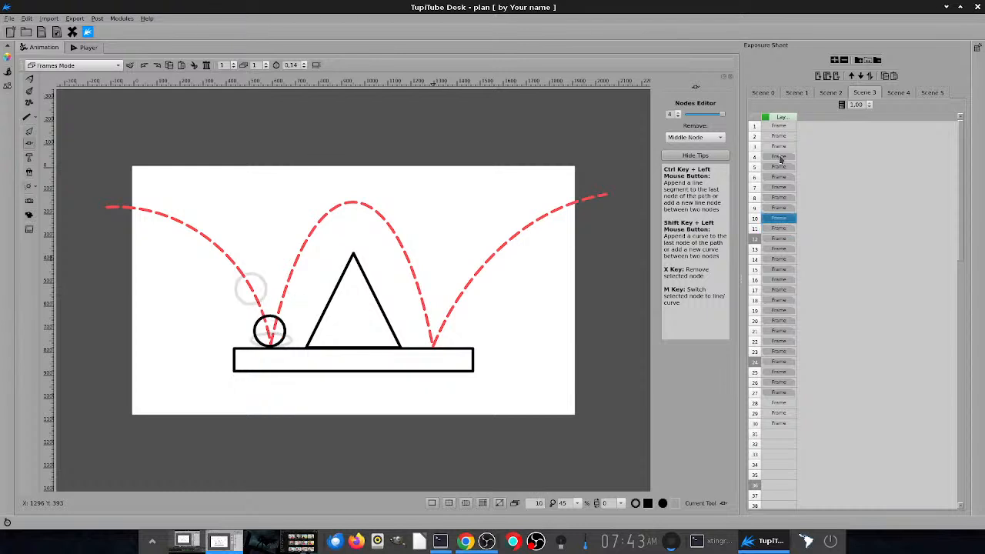
key("Down")
key("Up")
key("Down")
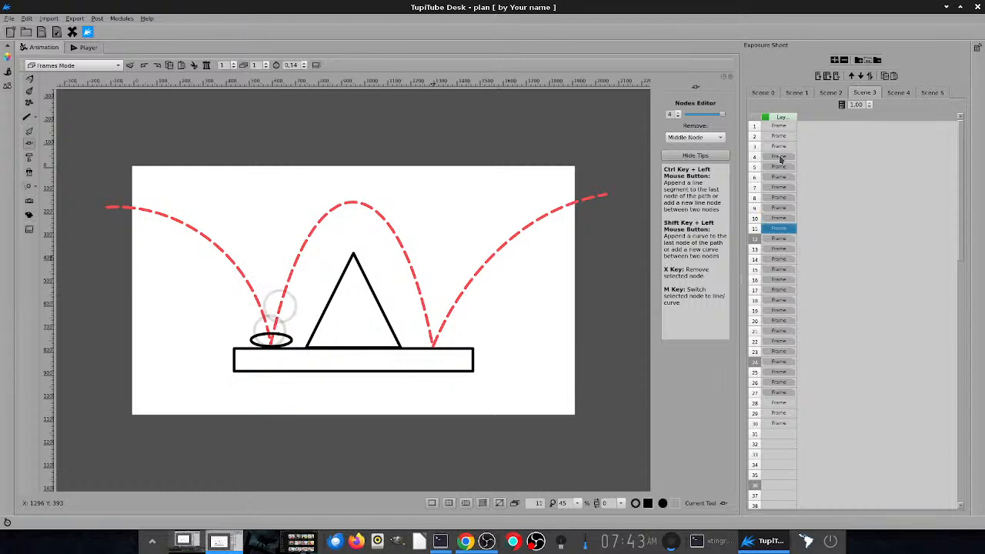
key("Up")
key("Down")
key("Up")
key("Down")
key("Up")
key("Down")
key("Up")
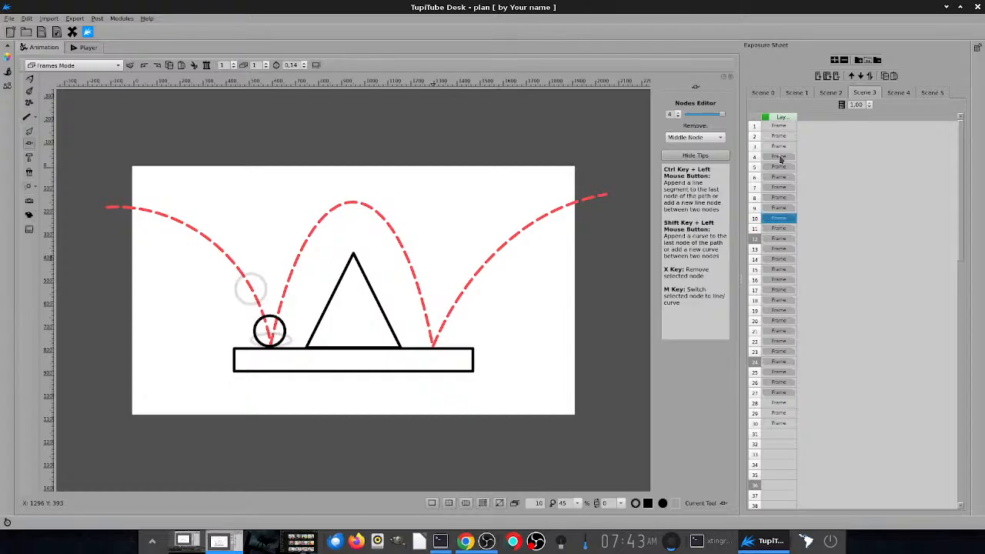
key("Down")
key("Up")
- Step through Scene 3 from frame 11 to frame 19 to examine the ball's arc over the triangle
key("Down")
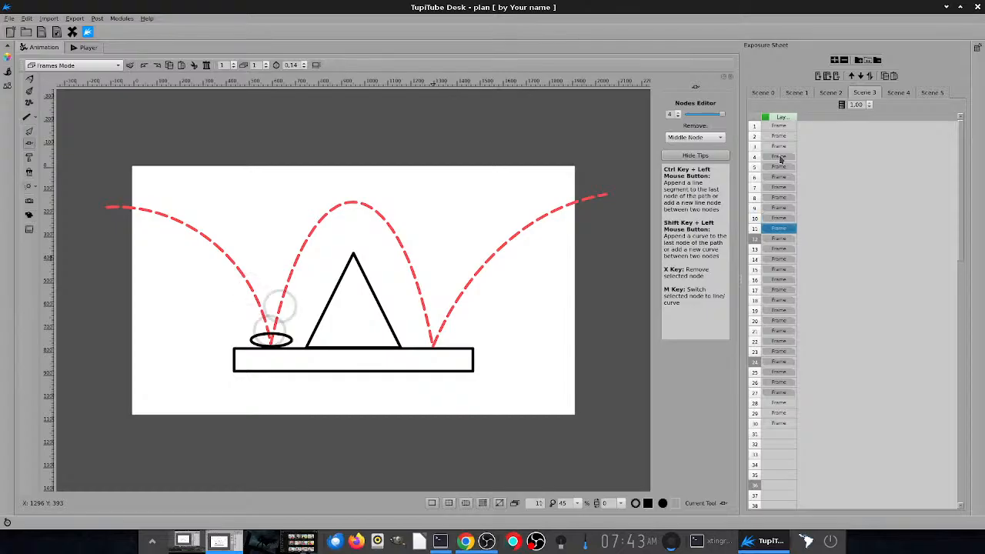
key("Down")
key("Down")
key("Down")
key("Down")
key("Down")
key("Down")
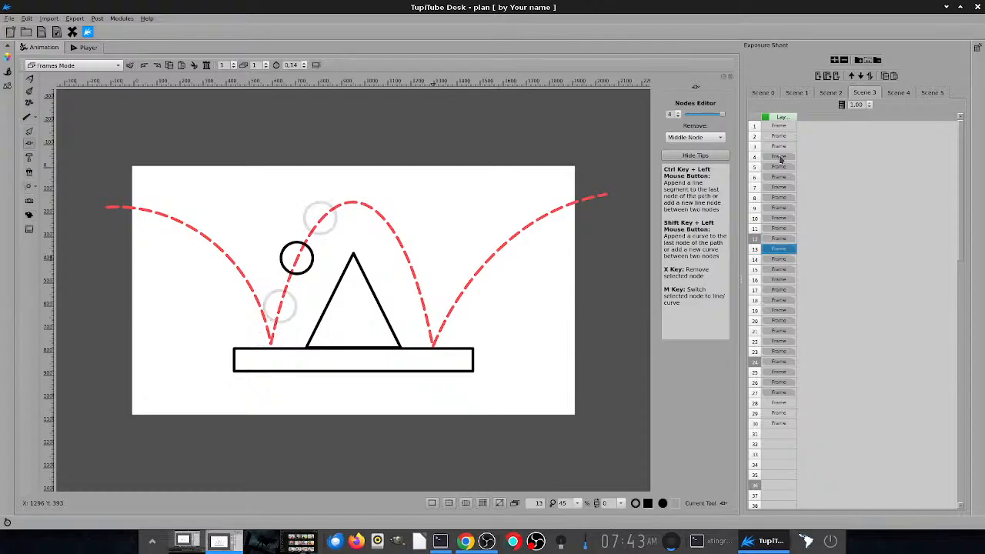
key("Down")
key("Down")
key("Down")
key("Down")
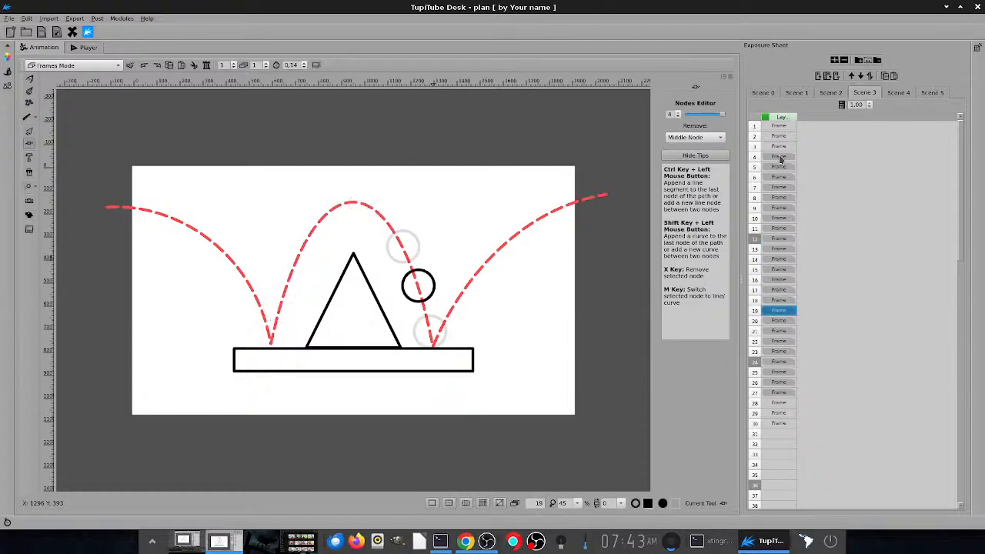
key("Up")
key("Up")
- Play Scene 3 in the Player, and play Scene 4 there as well to view the bounce without the trajectory line
key("F10")
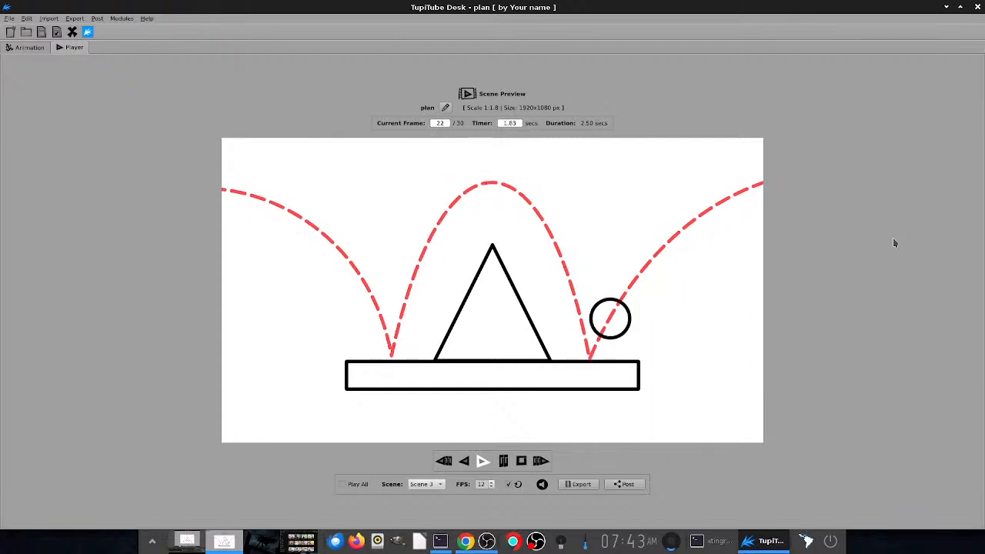
key("ctrl+1")
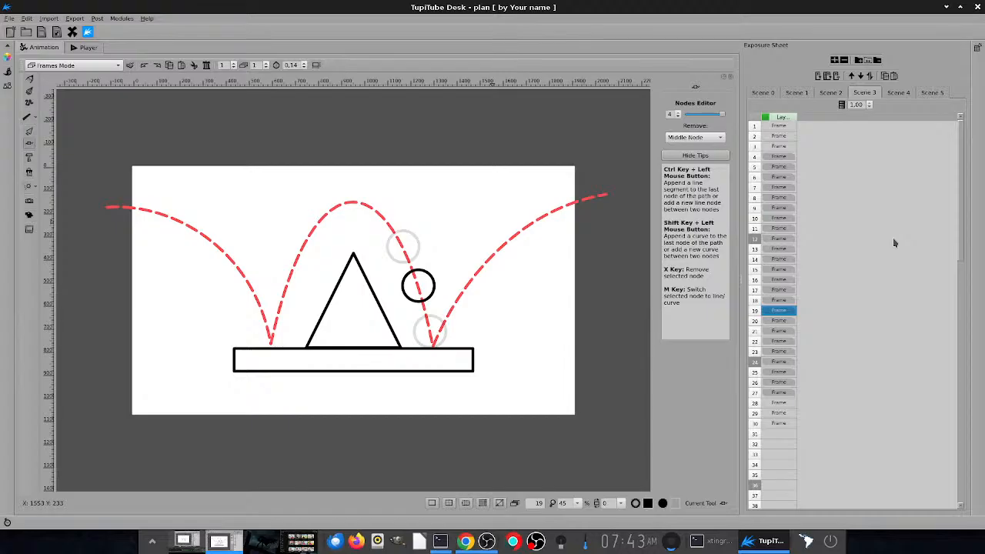
left_click(897, 93)
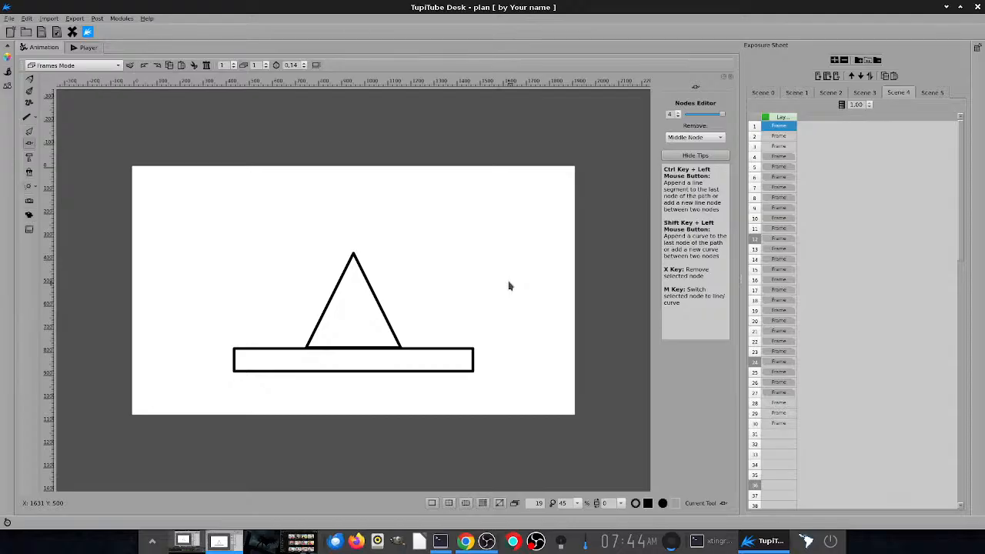
key("ctrl+2")
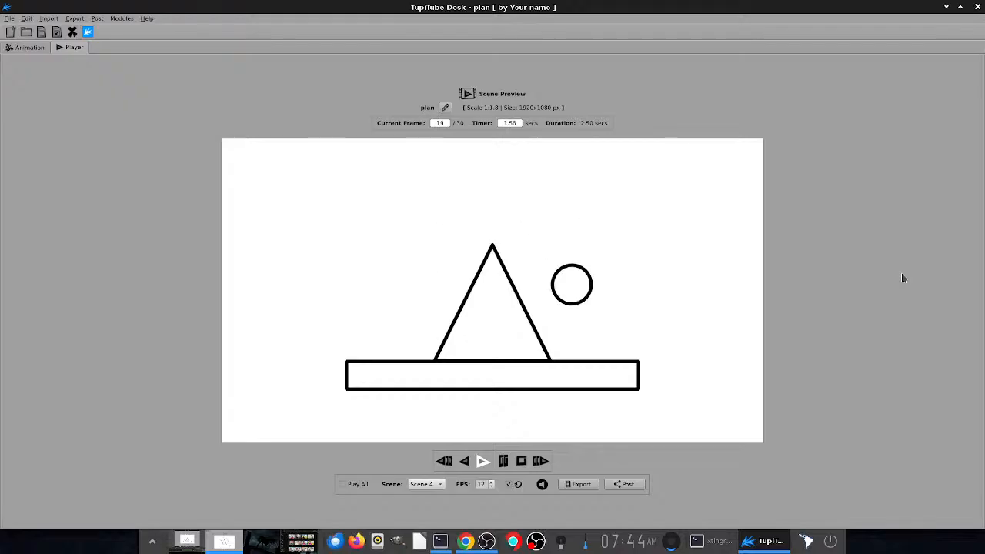
- Return to the Animation workspace and view frames 1 and 2 of Scene 0 to compare the background's colouring
key("ctrl+1")
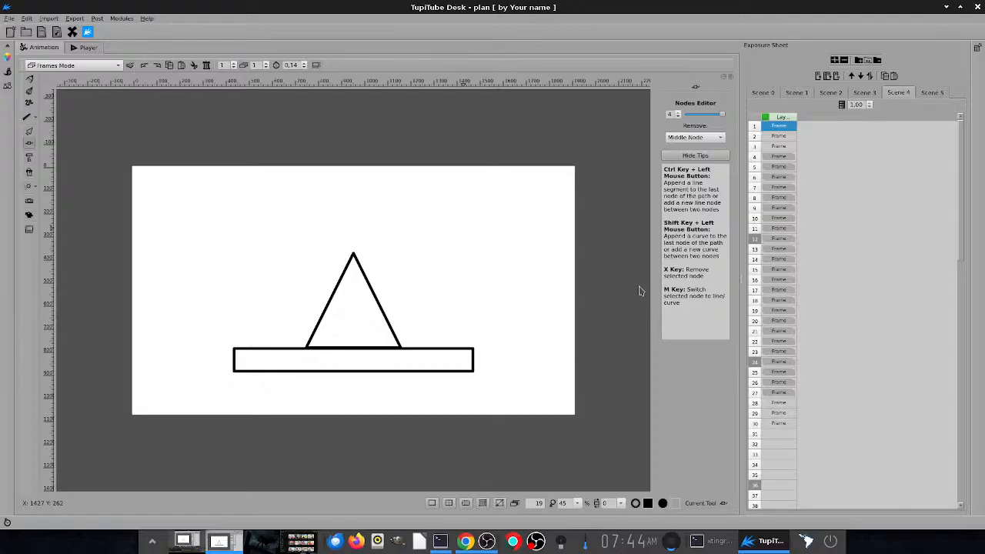
left_click(762, 93)
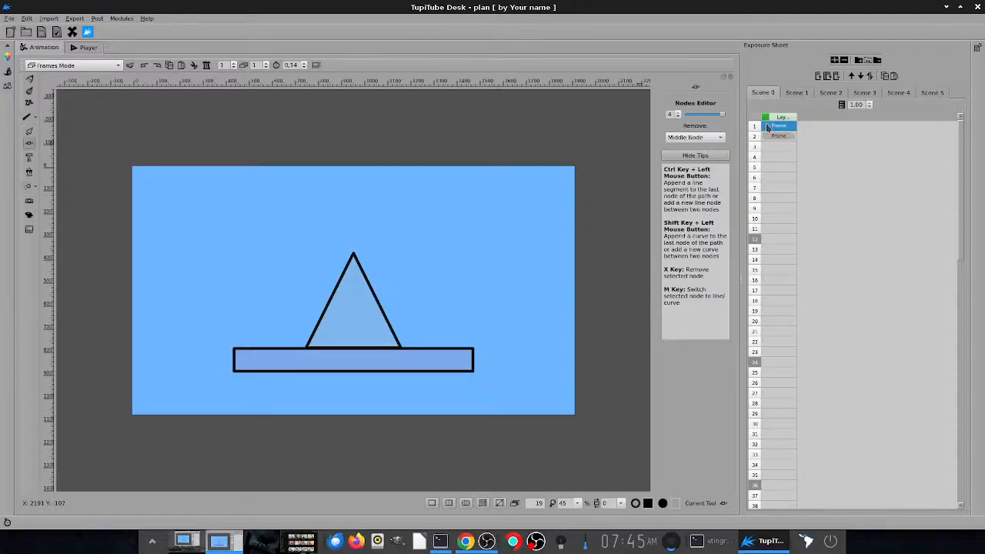
left_click(777, 135)
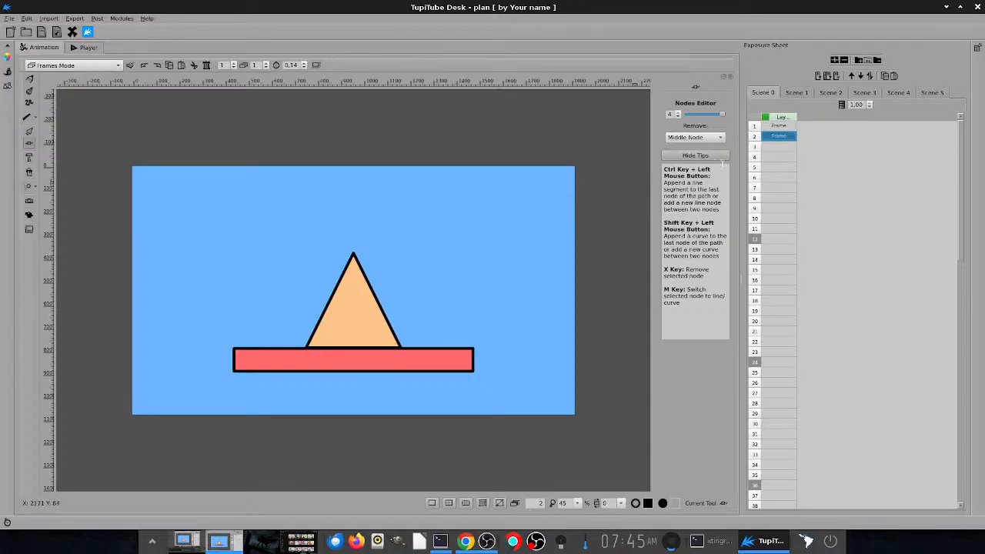
- Open Scene 5, step through the coloured ball animation from frame 2 to frame 28, and play the scene in the Player
left_click(898, 94)
left_click(932, 93)
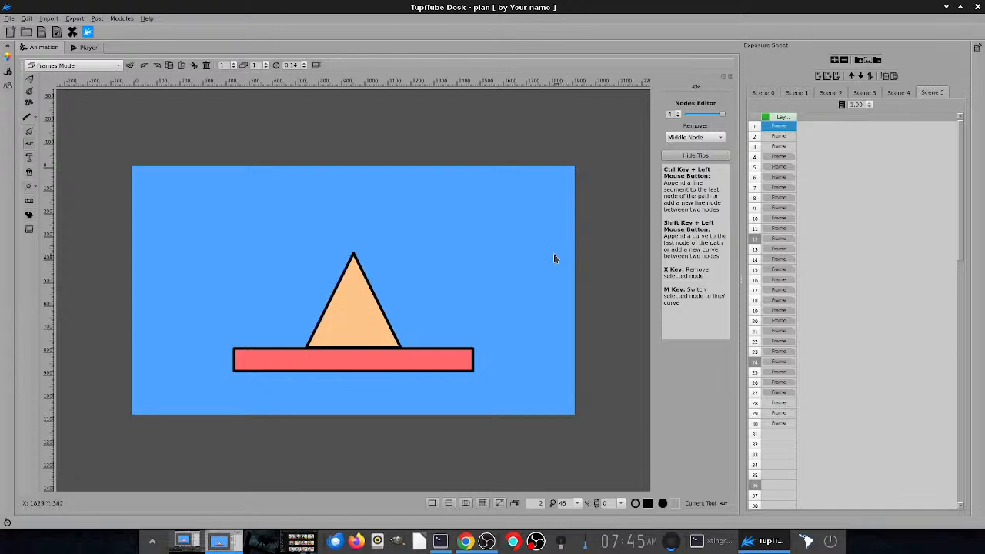
left_click(779, 138)
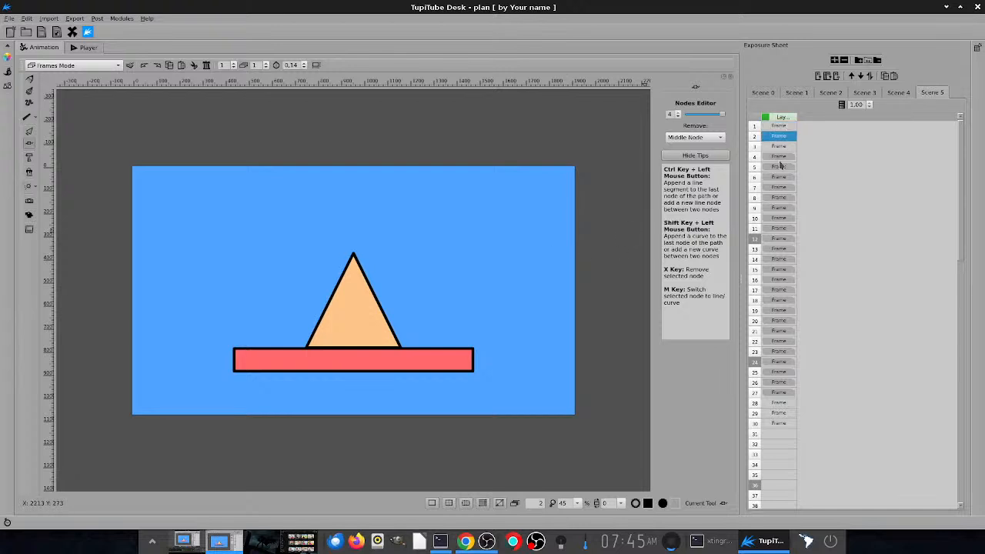
key("Down")
key("Down")
key("Down")
key("Down")
key("Down")
key("Down")
key("Down")
key("Down")
key("Down")
key("Down")
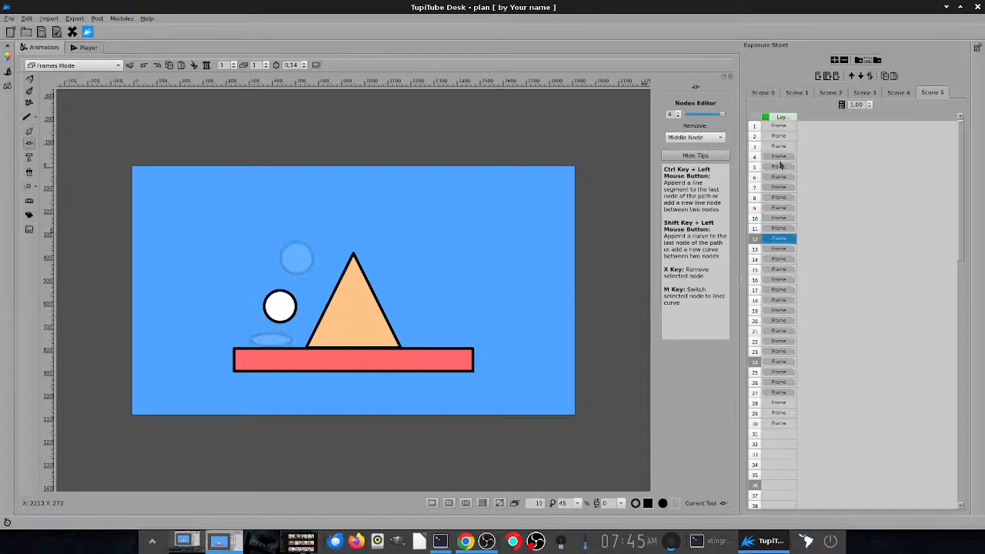
key("Down")
key("Down")
key("Down")
key("Down")
key("Down")
key("Down")
key("Down")
key("Down")
key("Down")
key("Down")
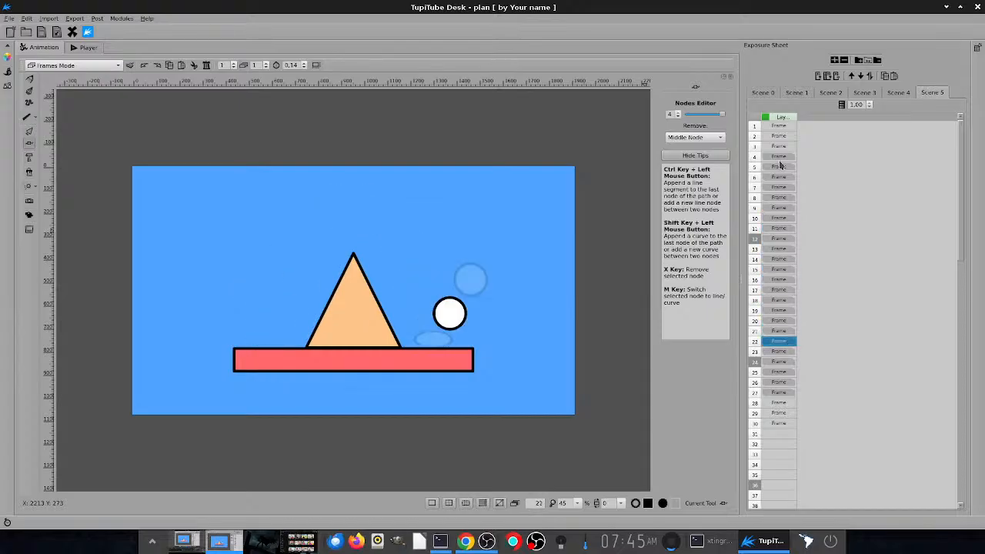
key("Down")
key("Down")
key("Down")
key("Down")
key("Down")
key("Down")
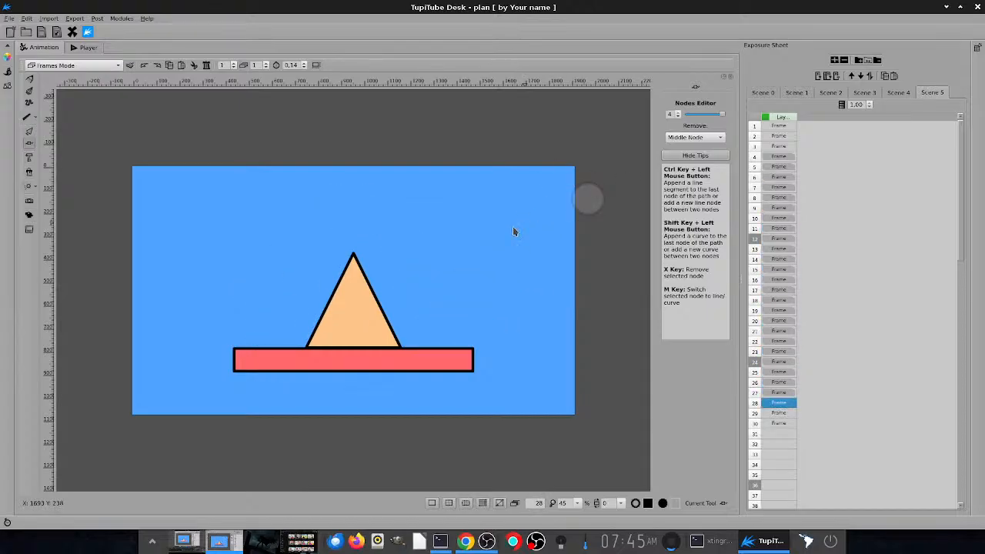
key("ctrl+2")
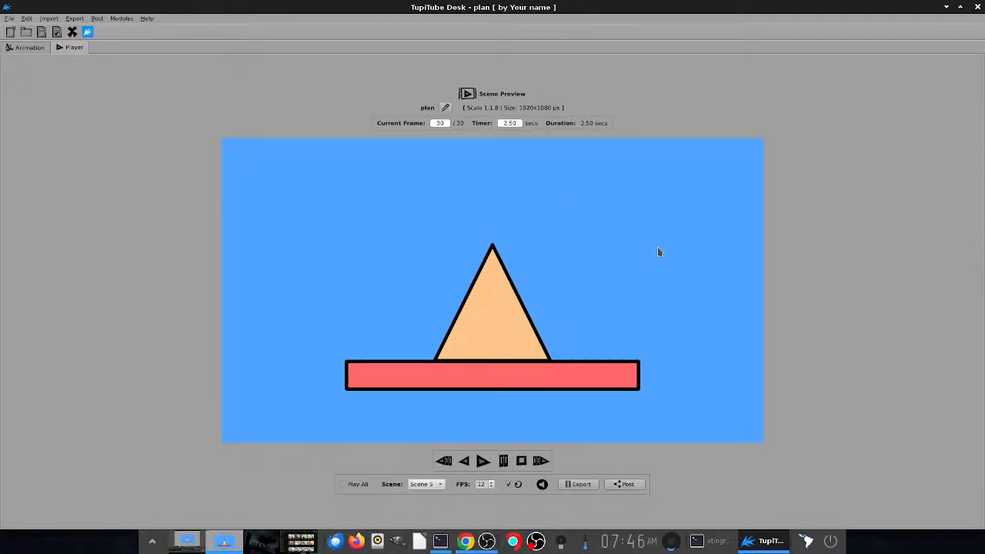
- Return to the Animation workspace and review the planning stages from Scene 0 through Scene 4
key("ctrl+1")
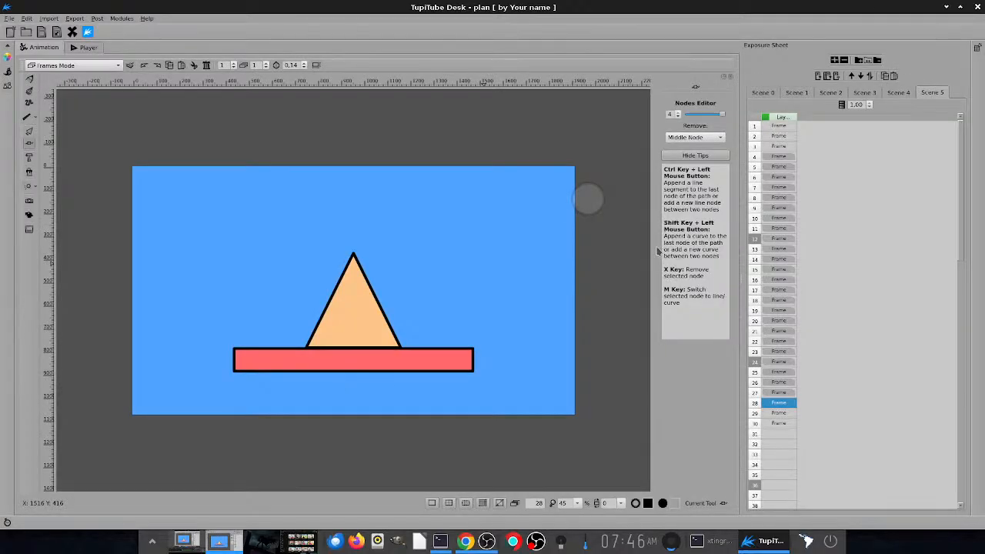
left_click(759, 94)
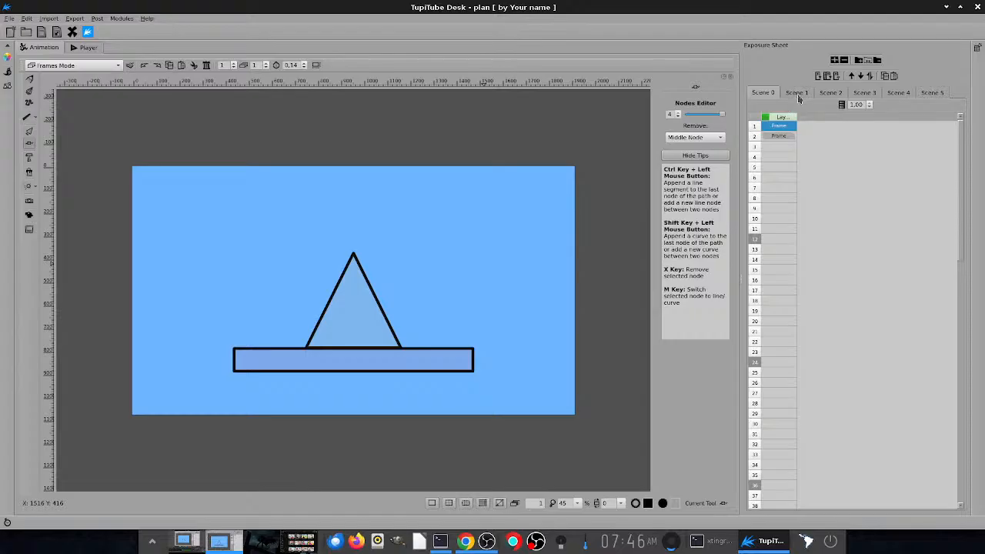
left_click(799, 94)
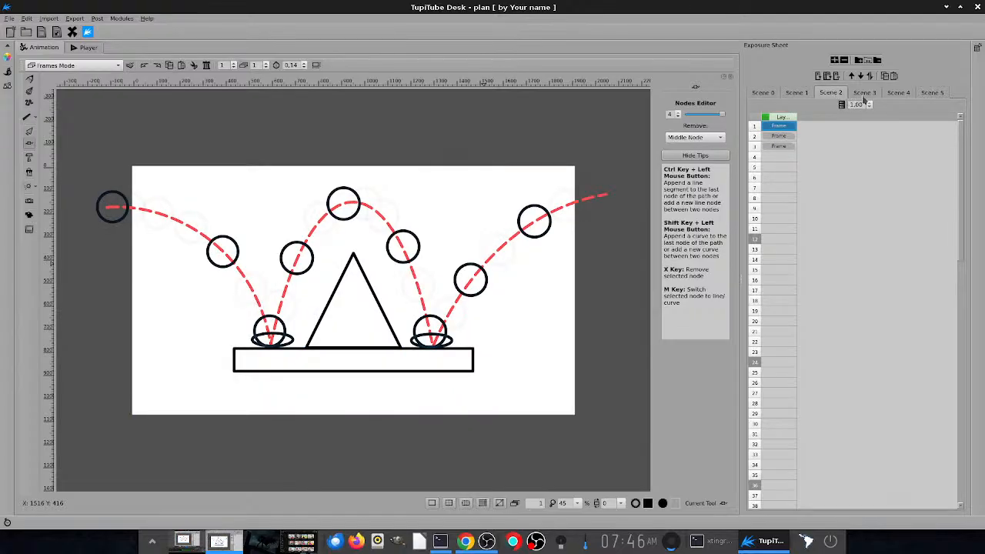
- Open Scene 5 and step from frame 4 to frame 19 to examine the coloured ball's finished motion
left_click(927, 92)
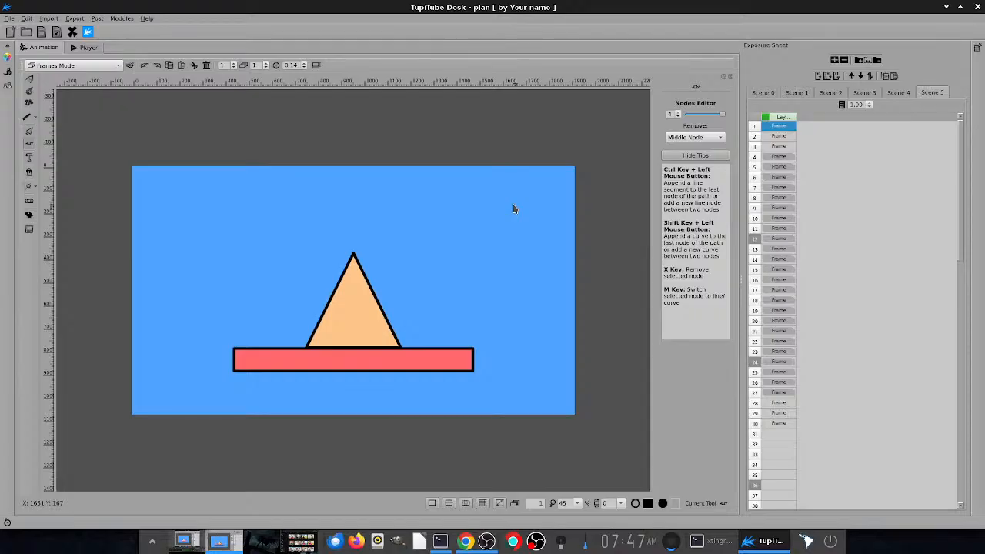
left_click(781, 157)
key("Down")
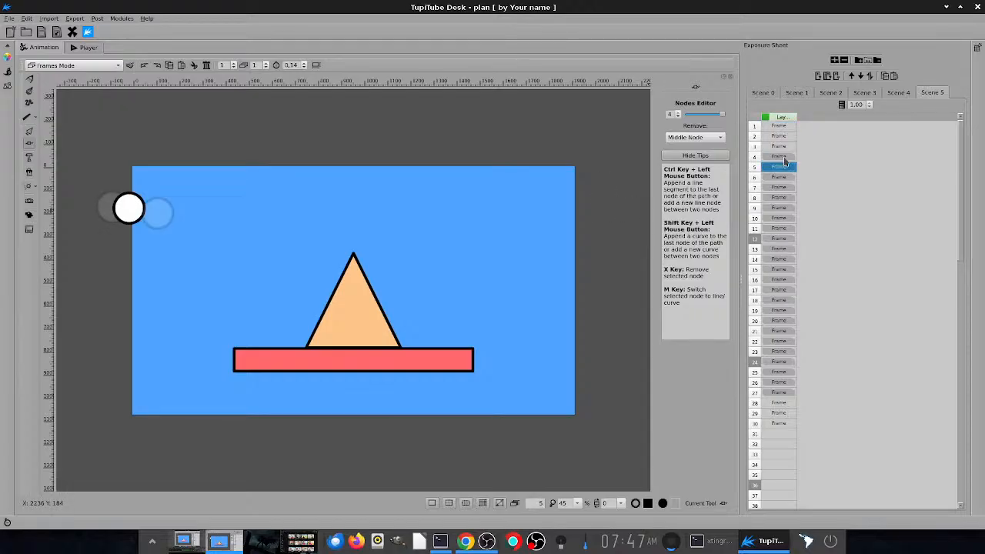
key("Down")
key("Down")
key("Down")
key("Down")
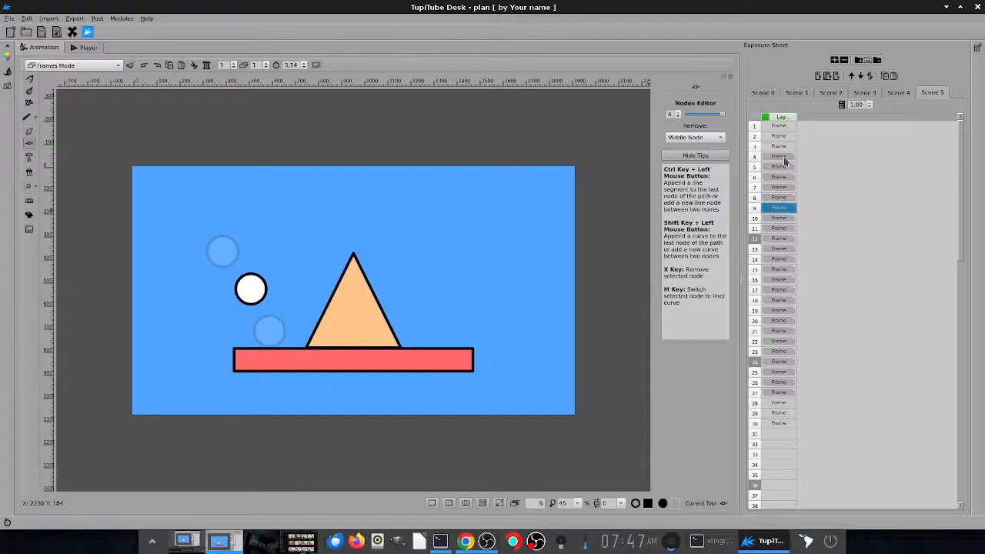
key("Down")
key("Down")
key("Down")
key("Down")
key("Down")
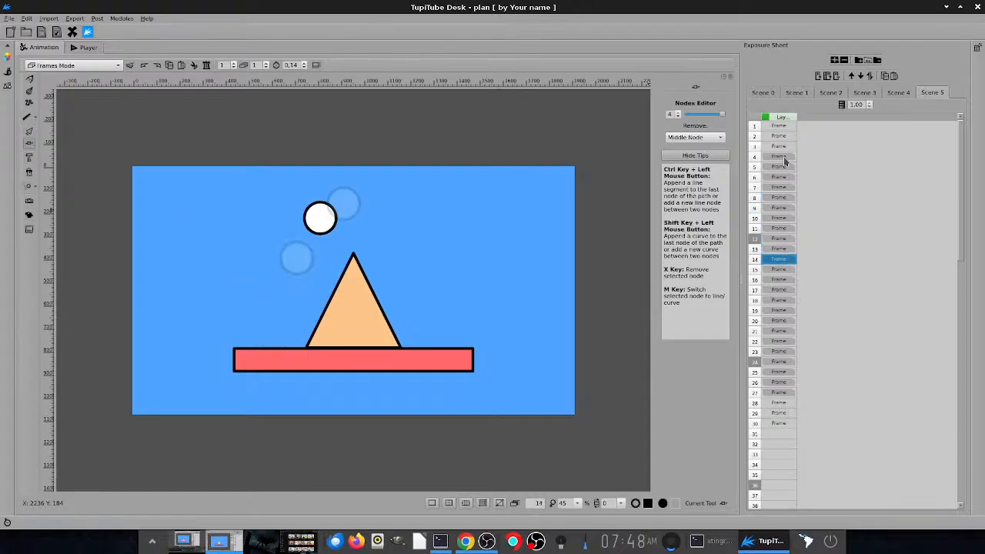
key("Down")
key("Down")
key("Down")
key("Down")
key("Down")
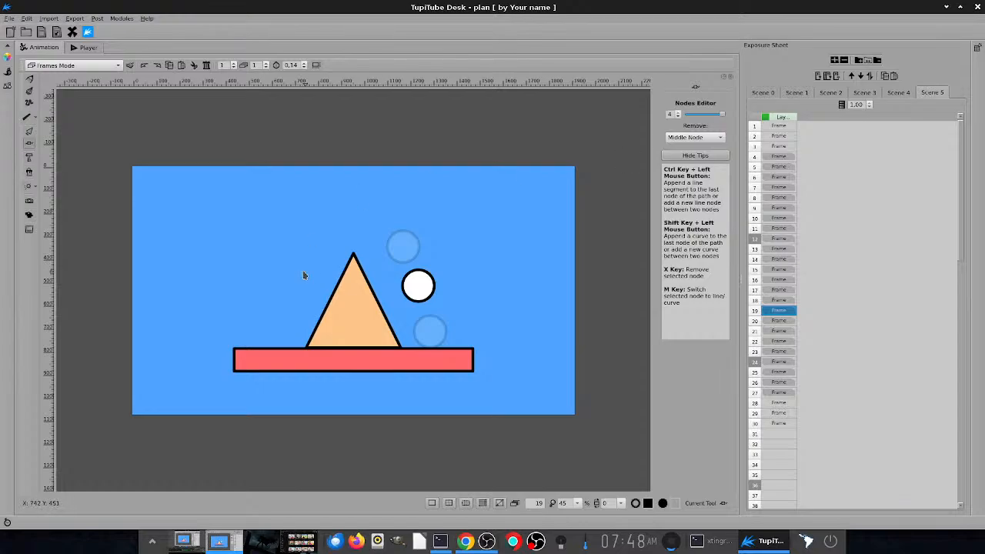
- Switch to the desktop with the OBS window
left_click(197, 541)
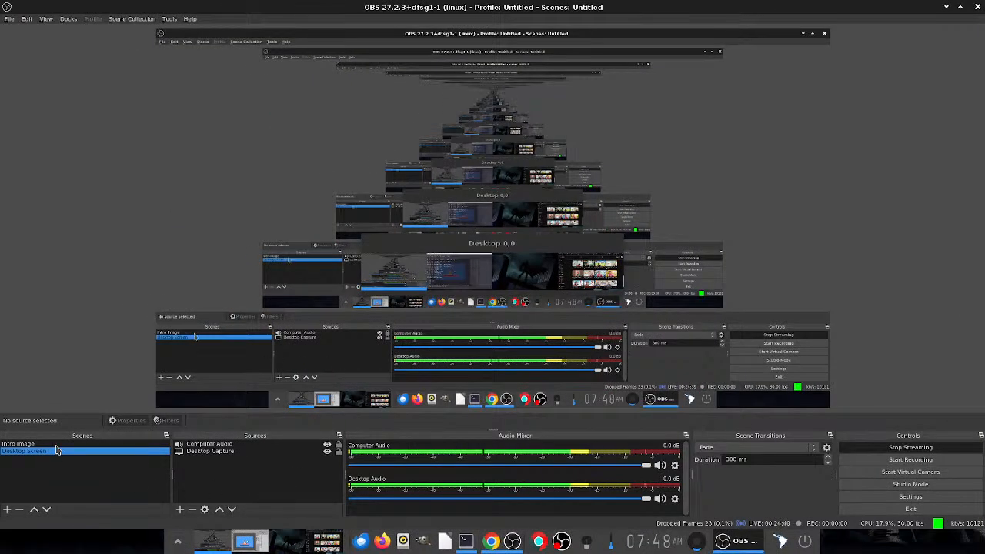